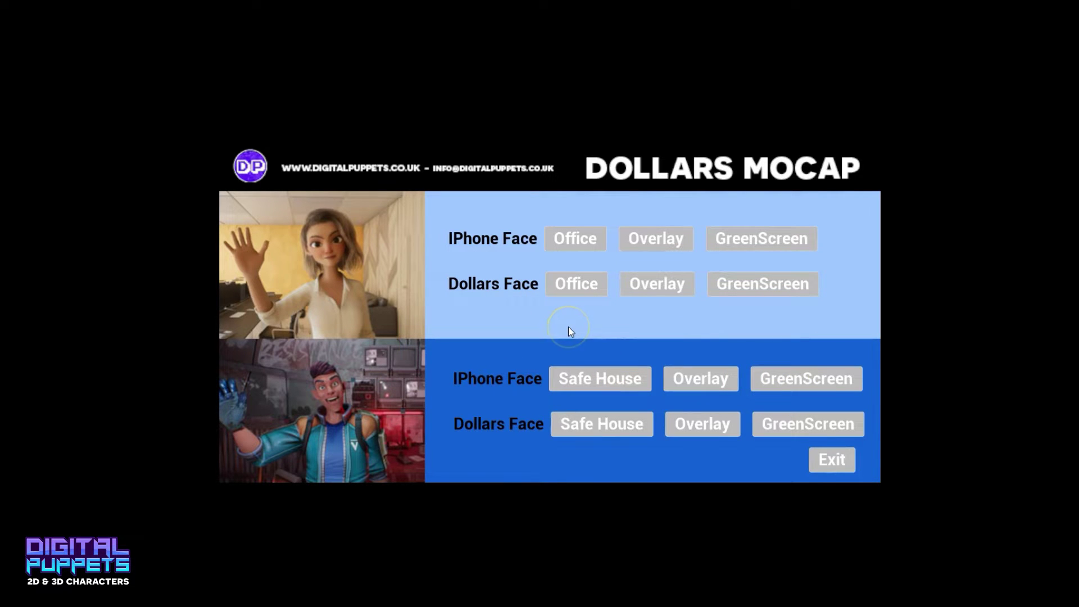
- Run iPhone Face Office, shrink Dollars_MONO into the lower right, then Esc back to the menu
{"action": "left_click", "coordinate": [587, 232]}
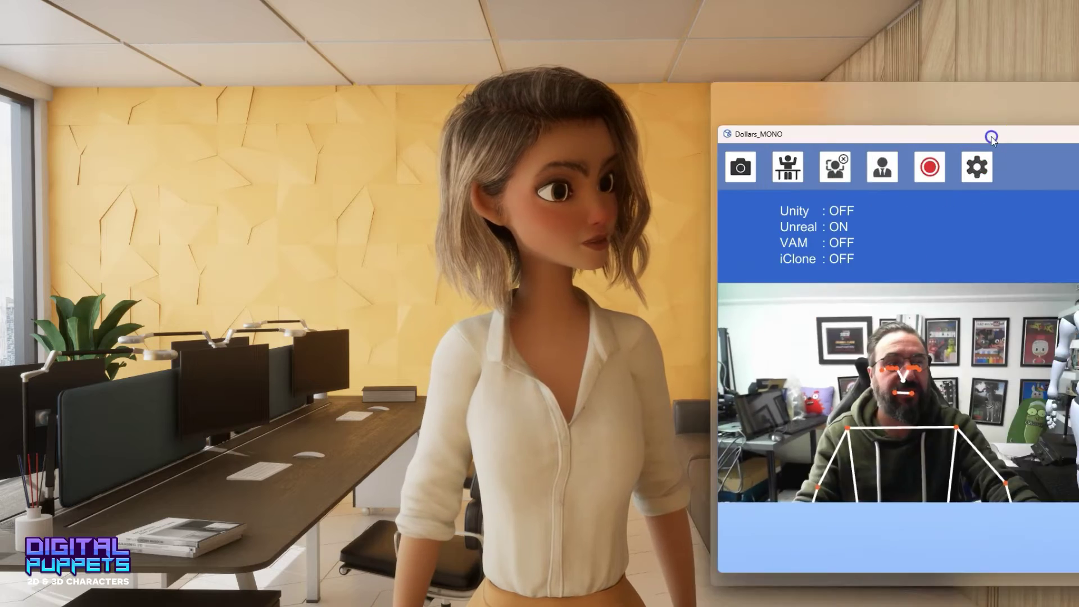
{"action": "left_click_drag", "start_coordinate": [990, 135], "coordinate": [401, 92]}
{"action": "left_click", "coordinate": [117, 88]}
{"action": "left_click_drag", "start_coordinate": [102, 77], "coordinate": [508, 243]}
{"action": "left_click_drag", "start_coordinate": [626, 255], "coordinate": [858, 331]}
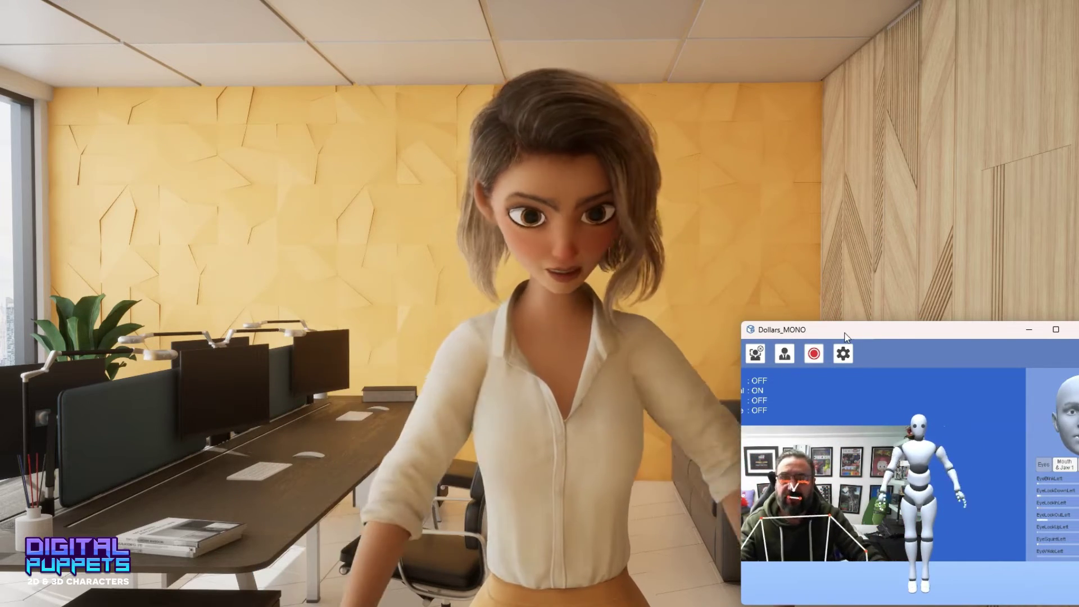
{"action": "left_click", "coordinate": [744, 273]}
{"action": "key", "text": "Escape"}
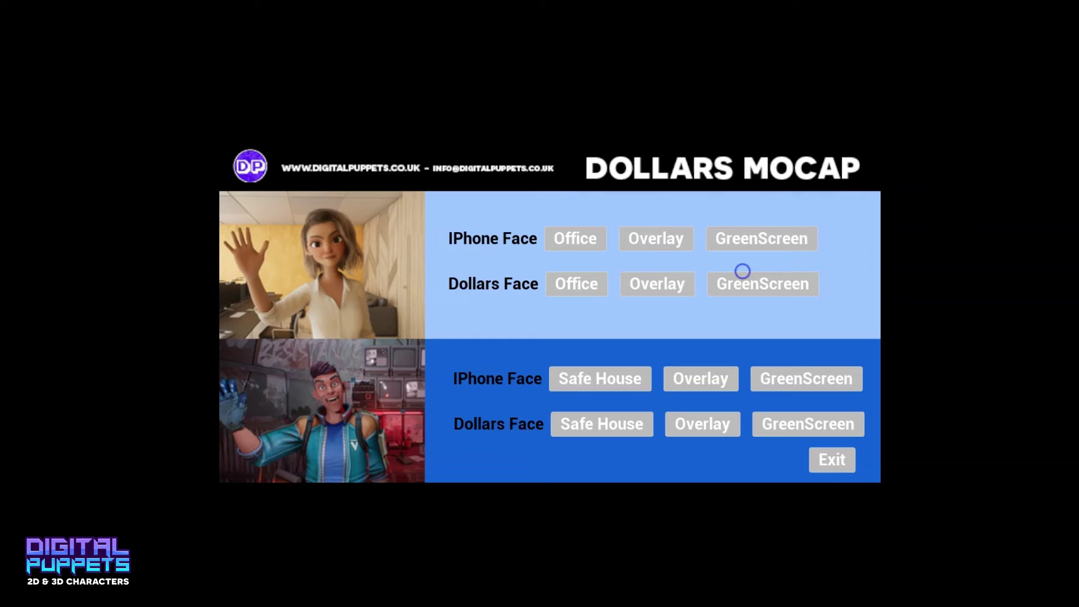
- Launch the iPhone Face Overlay scene on black and bring OBS forward showing the composite
{"action": "left_click", "coordinate": [661, 244]}
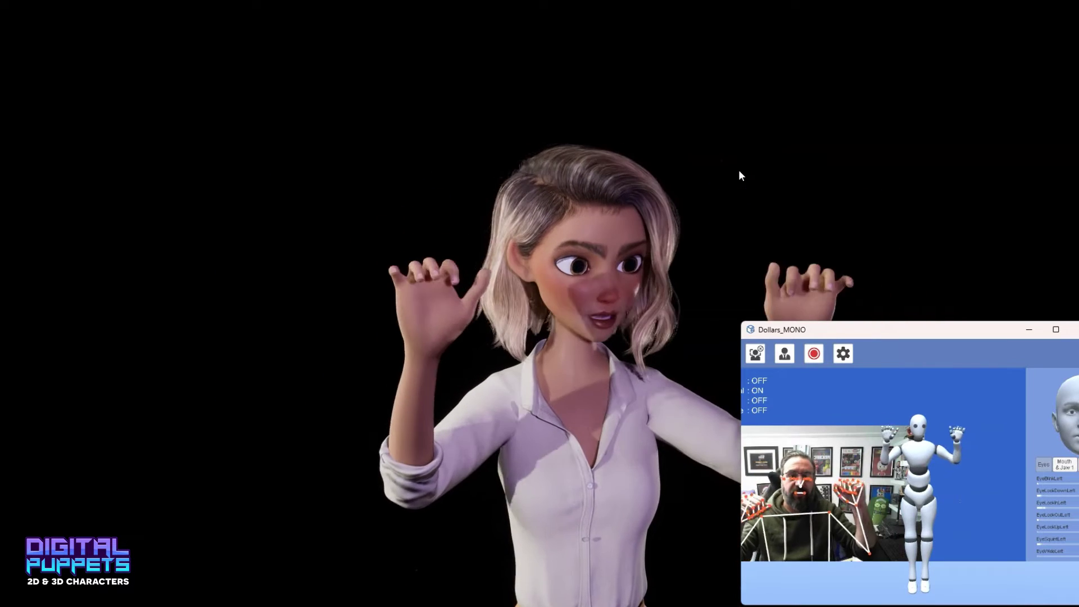
{"action": "left_click", "coordinate": [156, 510]}
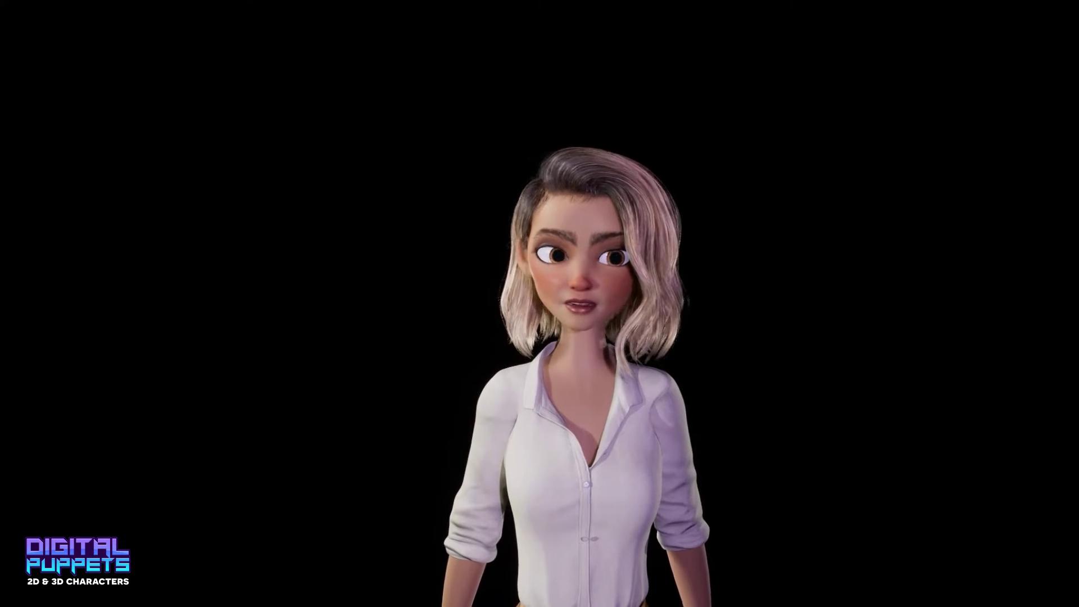
{"action": "key", "text": "alt+Tab"}
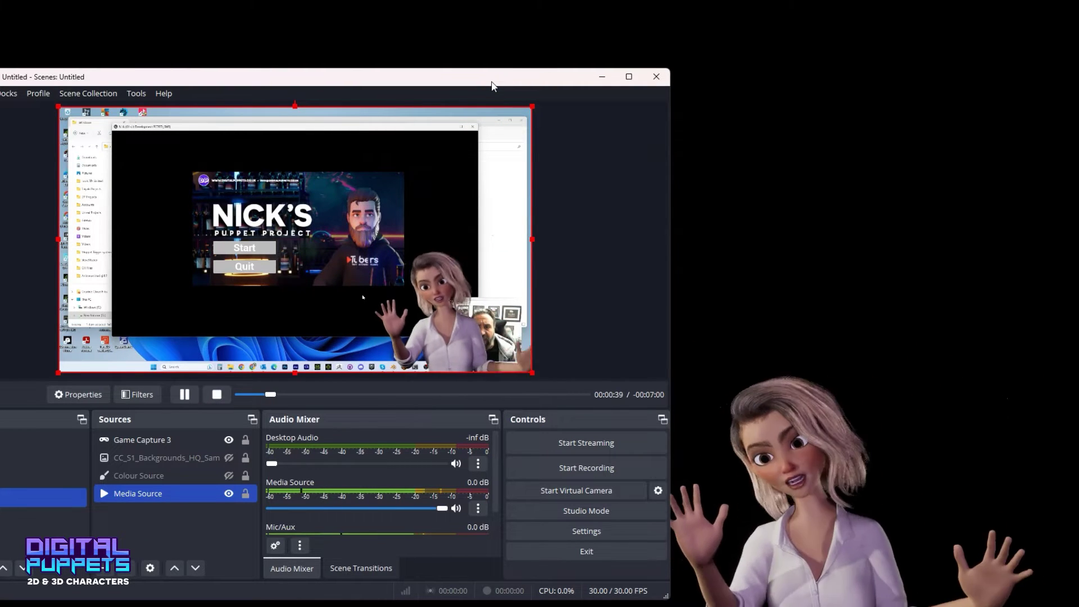
- Launch the Safe House Dollars Face Overlay and check it over the desktop capture in OBS
{"action": "left_click_drag", "start_coordinate": [444, 82], "coordinate": [0, 84]}
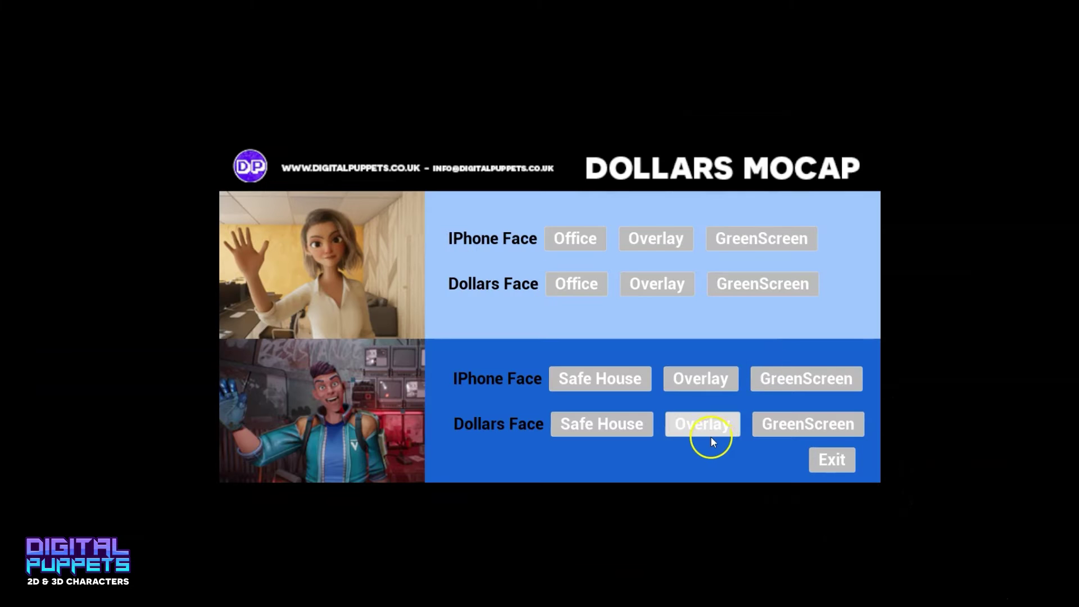
{"action": "left_click", "coordinate": [720, 376]}
{"action": "left_click_drag", "start_coordinate": [3, 116], "coordinate": [280, 116]}
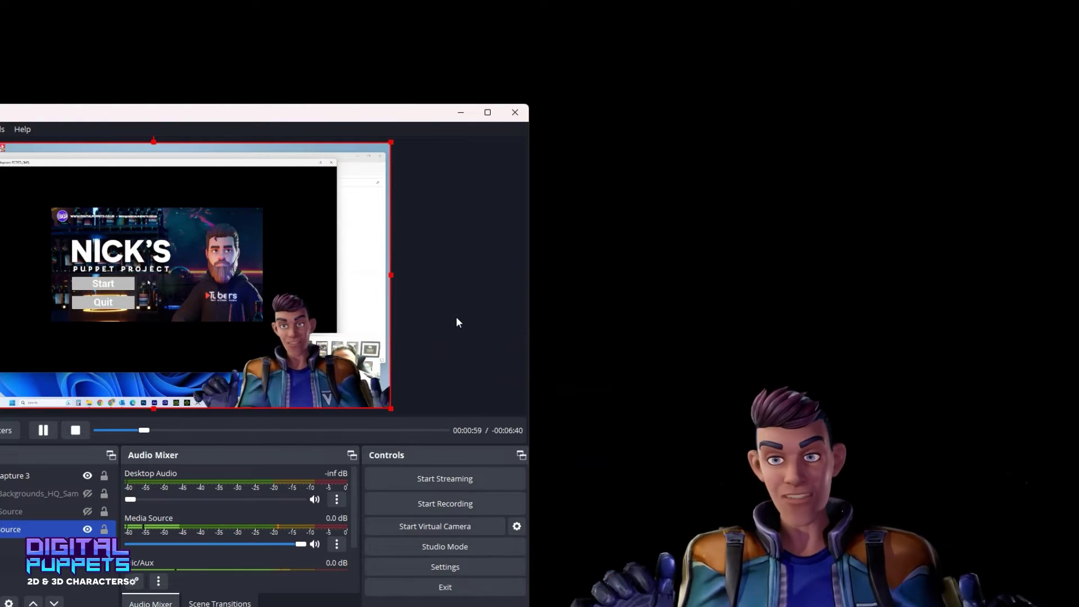
{"action": "left_click", "coordinate": [251, 195]}
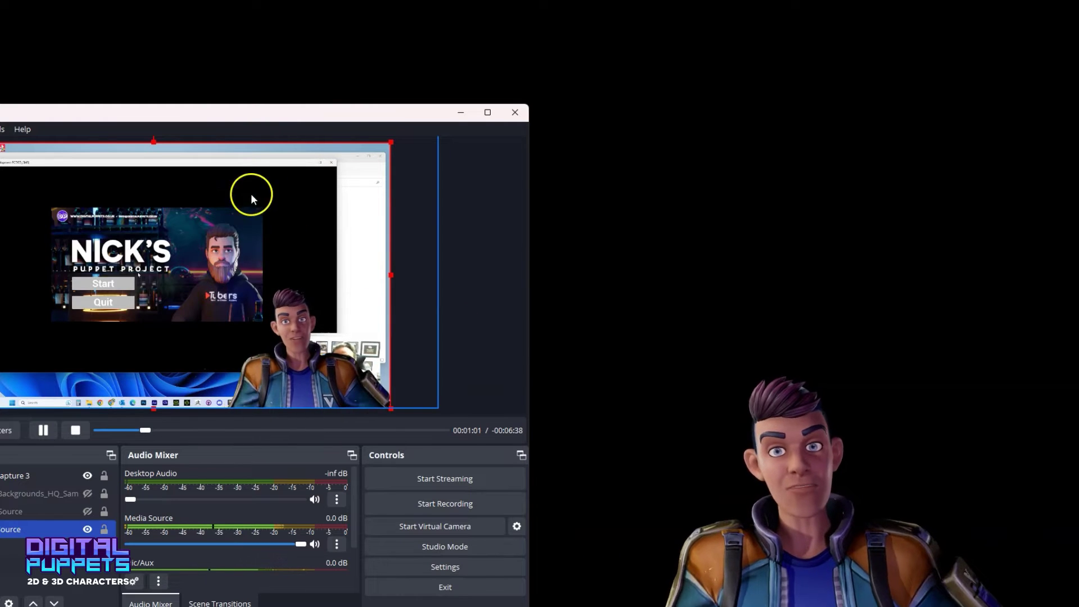
- Try the office GreenScreen scene, then return to the DOLLARS MOCAP menu
{"action": "left_click_drag", "start_coordinate": [184, 116], "coordinate": [164, 116]}
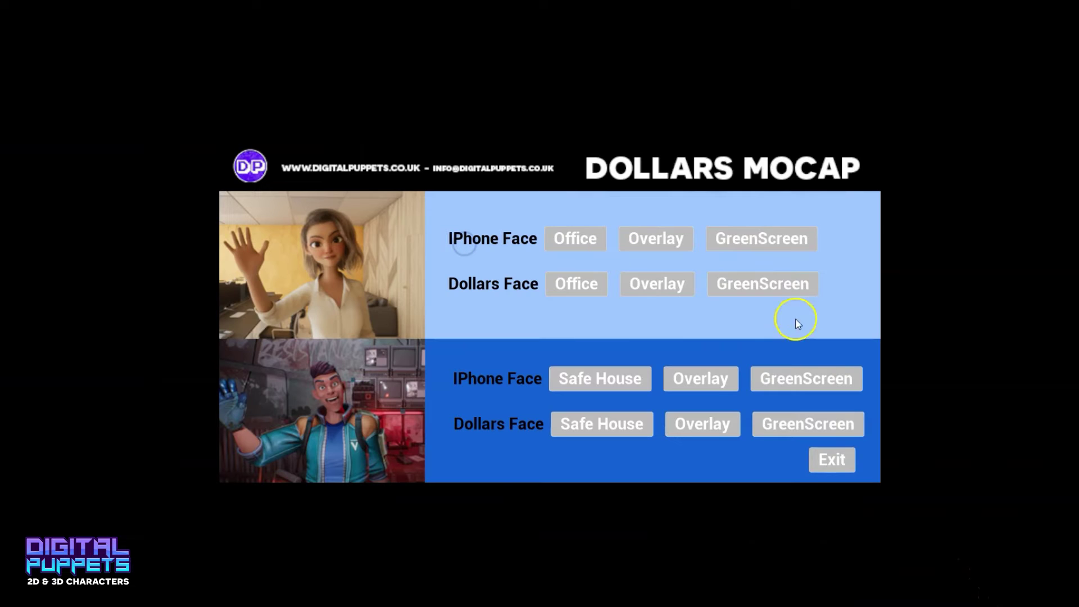
{"action": "left_click", "coordinate": [784, 241]}
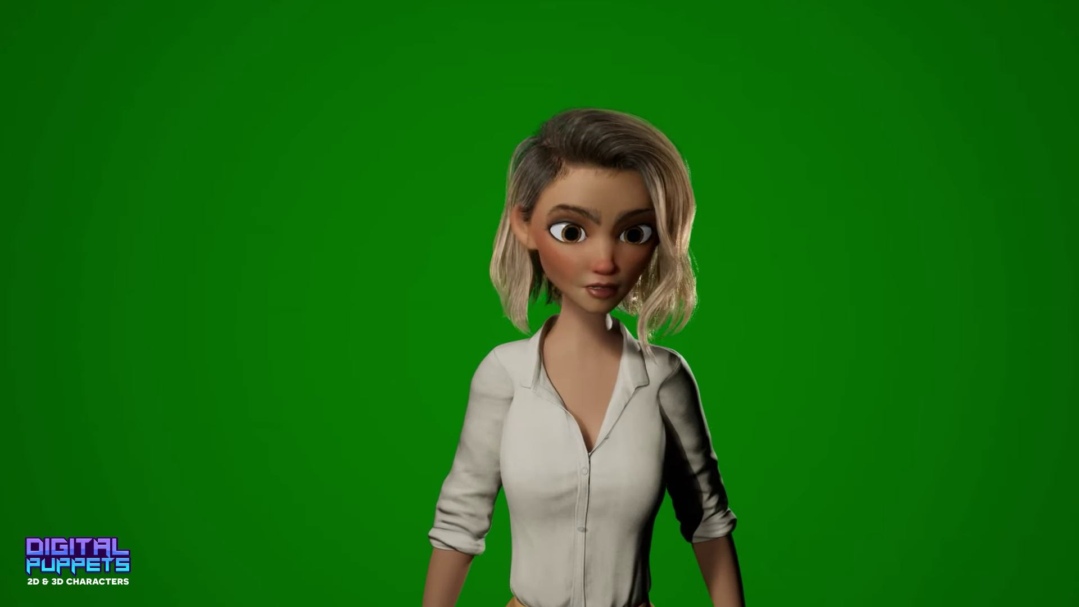
{"action": "left_click", "coordinate": [589, 366]}
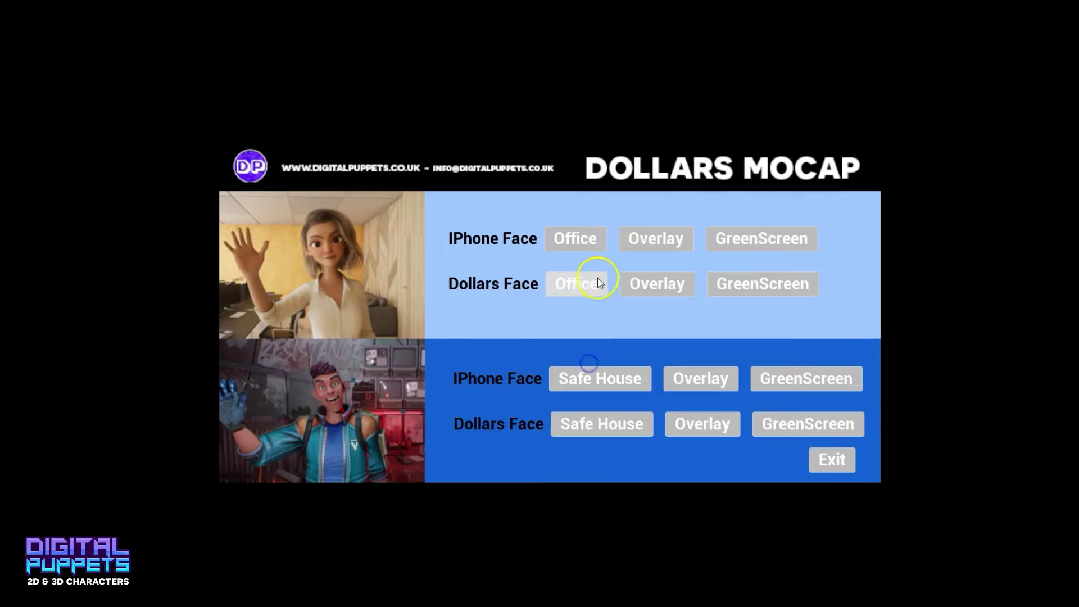
- Launch iPhone Face Overlay and open the Game Capture 3 source properties in OBS
{"action": "left_click", "coordinate": [678, 240]}
{"action": "left_click_drag", "start_coordinate": [197, 120], "coordinate": [349, 98]}
{"action": "left_click", "coordinate": [83, 451], "text": "ctrl"}
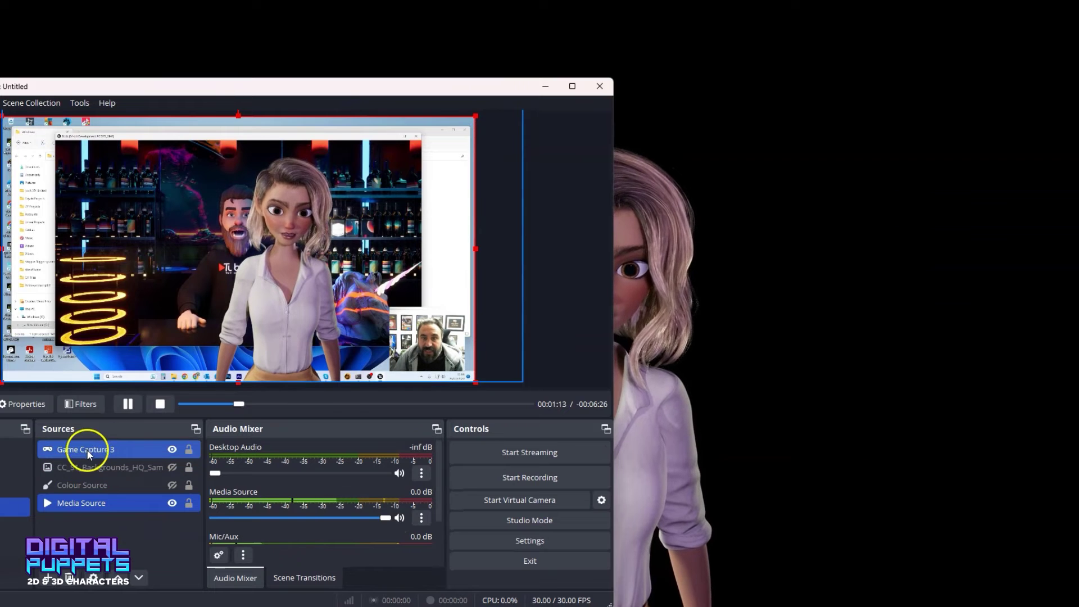
{"action": "left_click", "coordinate": [89, 450]}
{"action": "double_click", "coordinate": [108, 451]}
- Toggle Allow Transparency repeatedly to compare the background, then close and save the properties
{"action": "left_click", "coordinate": [111, 438]}
{"action": "left_click", "coordinate": [111, 438]}
{"action": "left_click", "coordinate": [111, 438]}
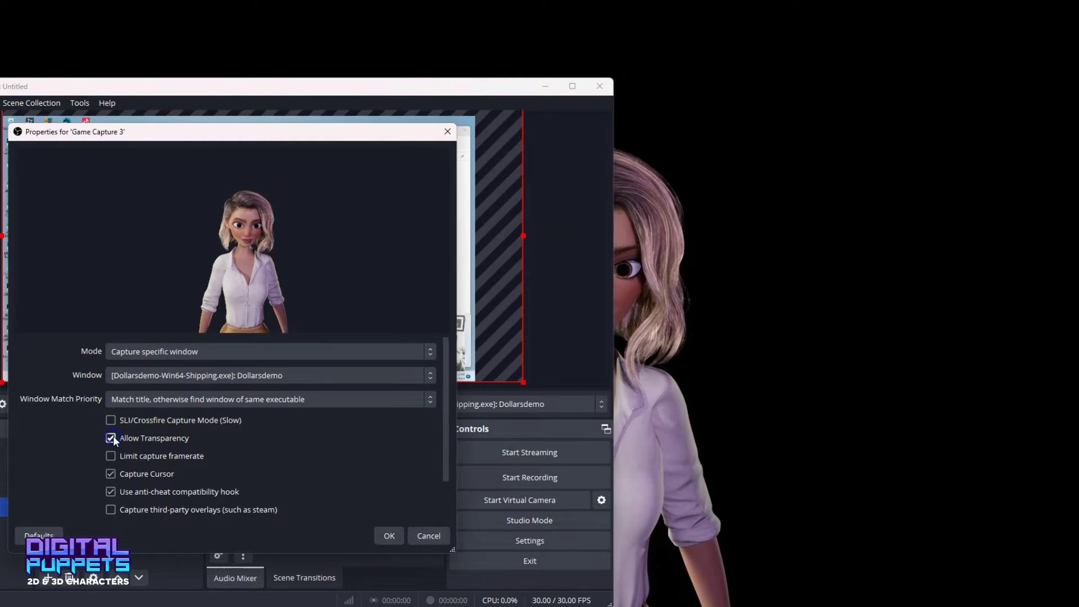
{"action": "left_click", "coordinate": [112, 438]}
{"action": "left_click", "coordinate": [111, 438]}
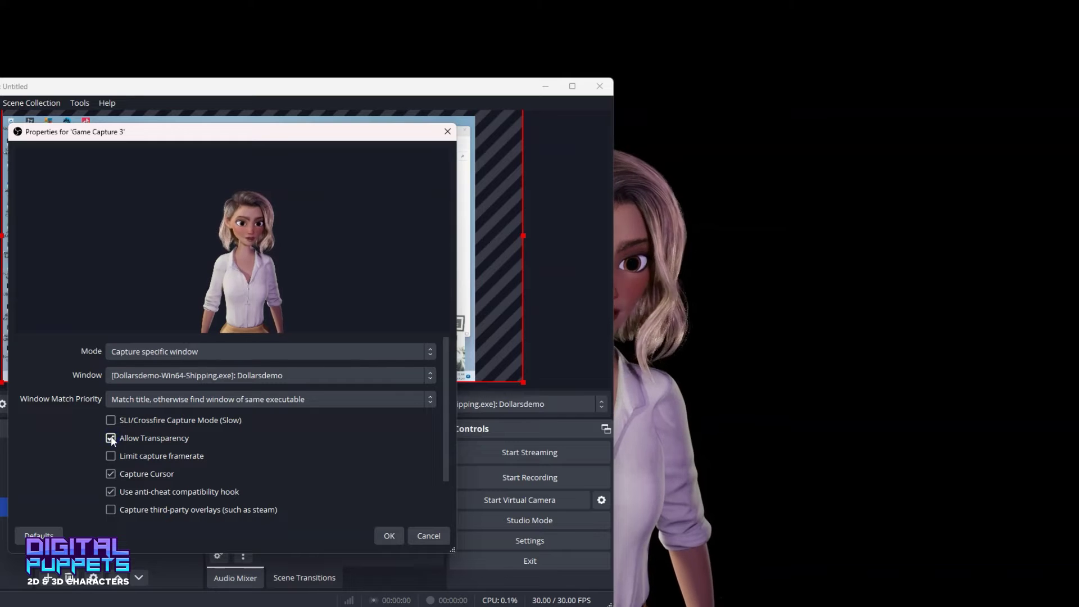
{"action": "left_click", "coordinate": [110, 438]}
{"action": "left_click", "coordinate": [111, 438]}
{"action": "left_click", "coordinate": [111, 438]}
{"action": "left_click", "coordinate": [447, 135]}
{"action": "left_click", "coordinate": [229, 357]}
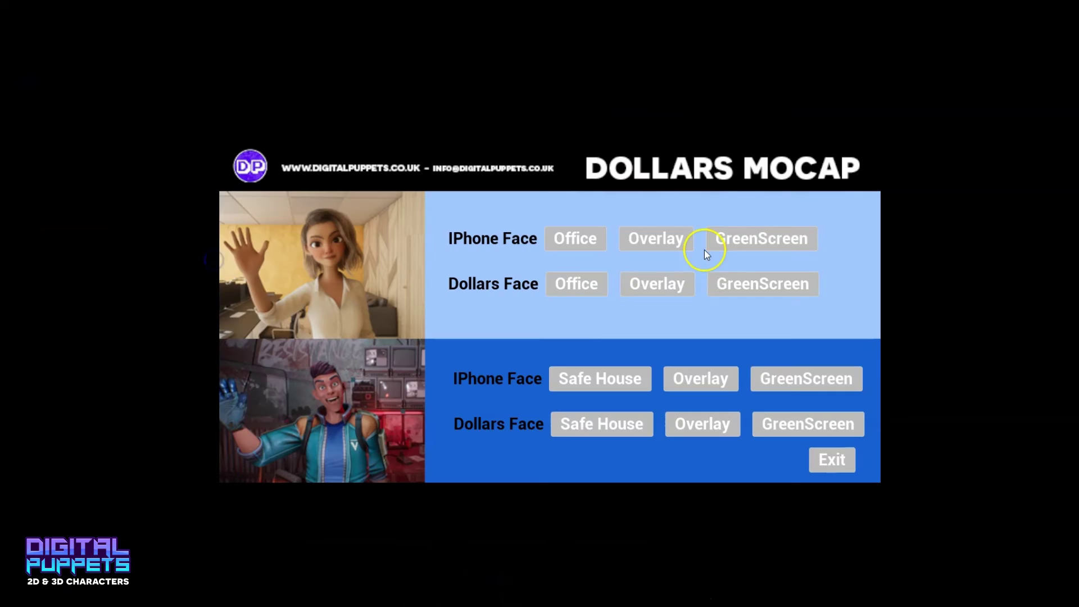
- Launch iPhone Face GreenScreen and open the Filters for Game Capture 3 in OBS
{"action": "left_click", "coordinate": [784, 241]}
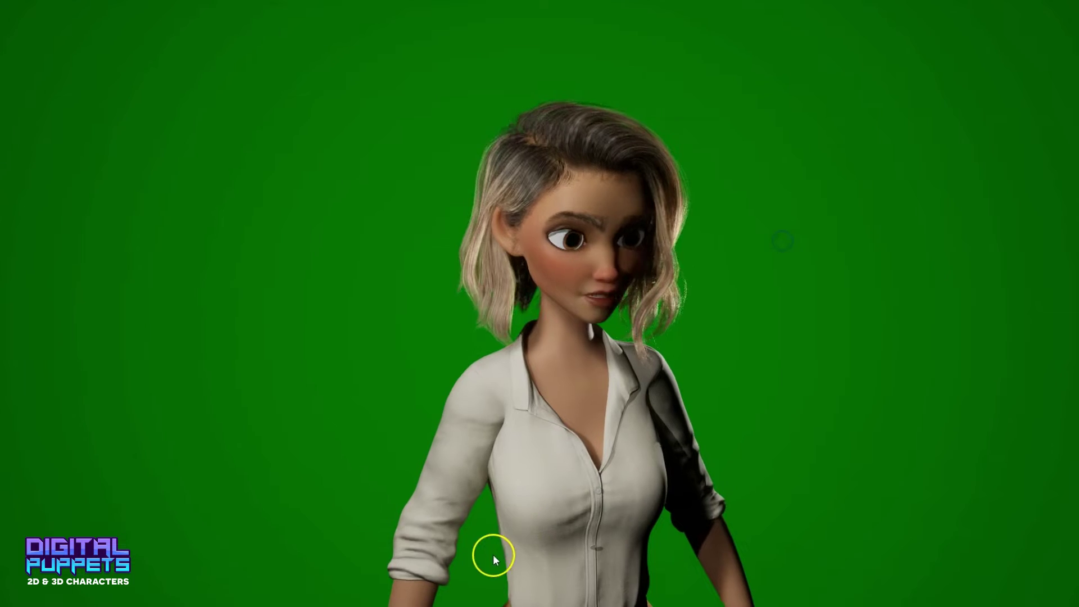
{"action": "key", "text": "alt+Tab"}
{"action": "left_click_drag", "start_coordinate": [366, 197], "coordinate": [399, 164]}
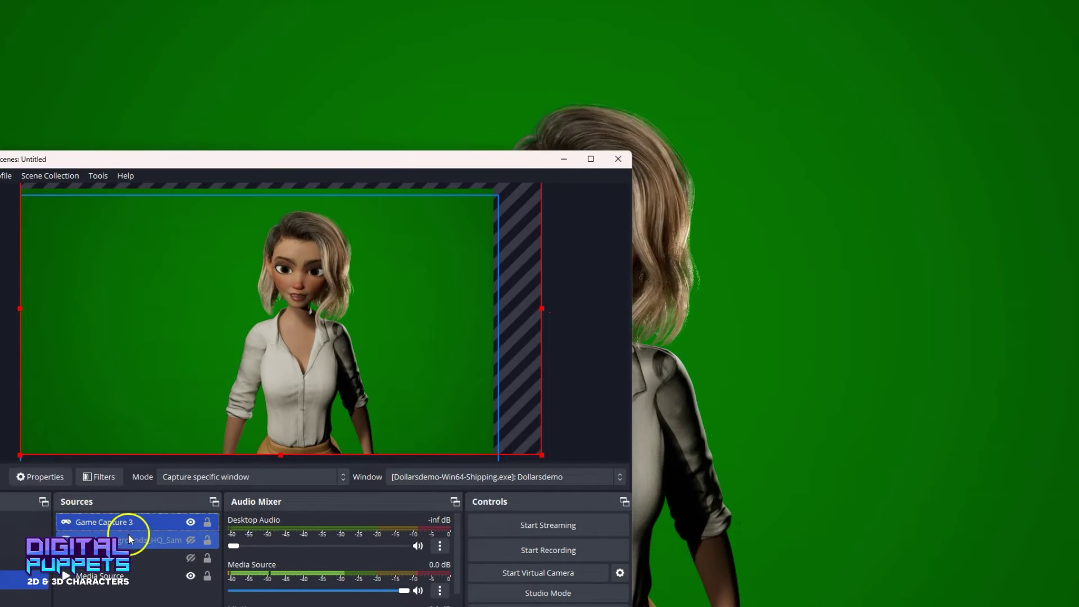
{"action": "left_click", "coordinate": [108, 477]}
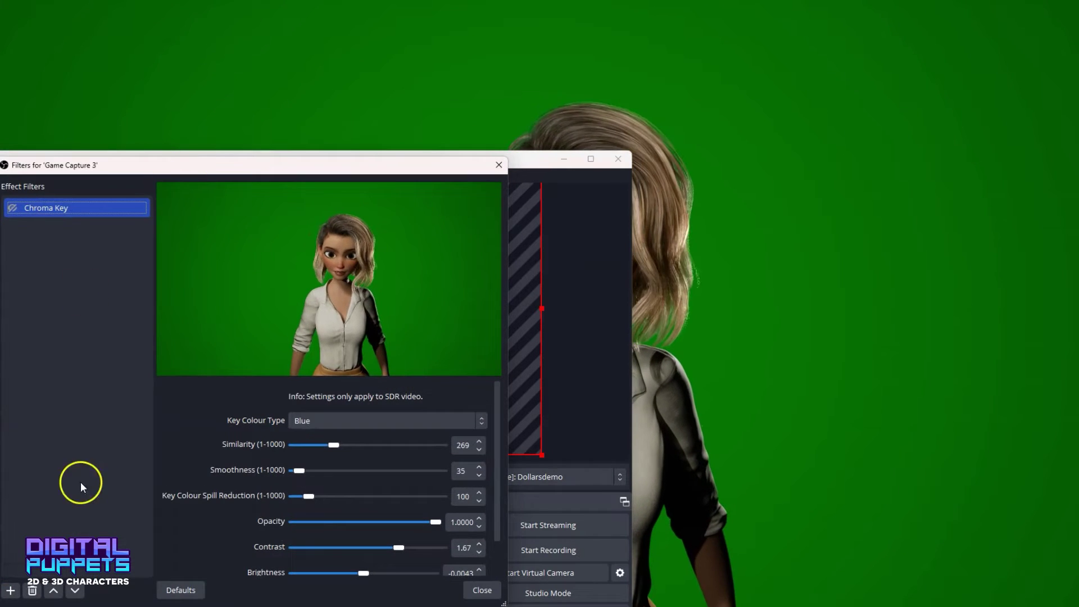
- Enable Chroma Key keyed to Green and reset it to defaults (Similarity 400, Smoothness 80)
{"action": "left_click", "coordinate": [13, 208]}
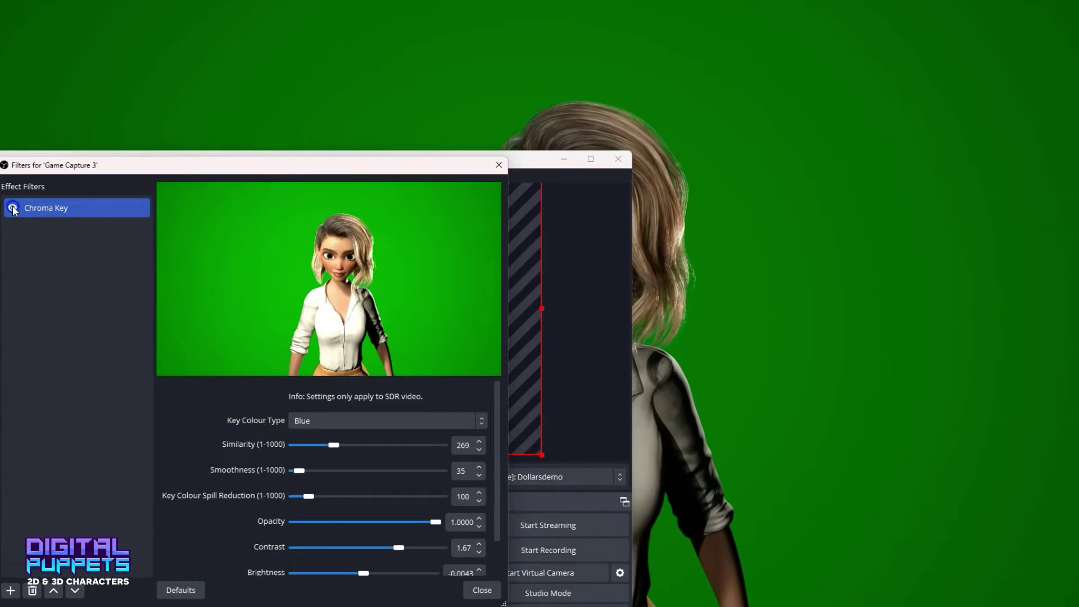
{"action": "left_click", "coordinate": [347, 437]}
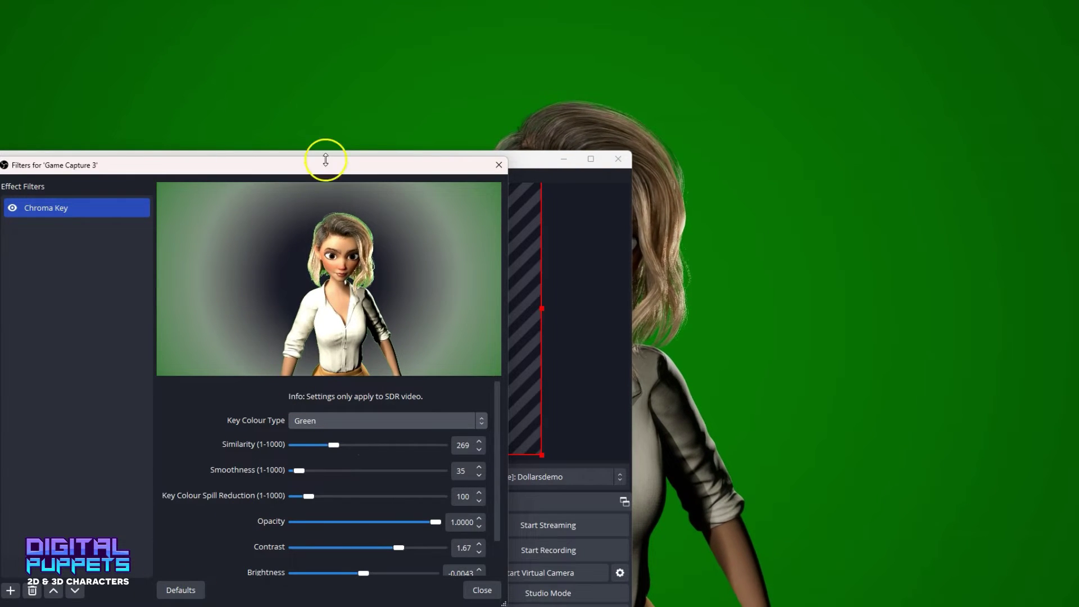
{"action": "left_click_drag", "start_coordinate": [311, 161], "coordinate": [320, 53]}
{"action": "left_click", "coordinate": [190, 480]}
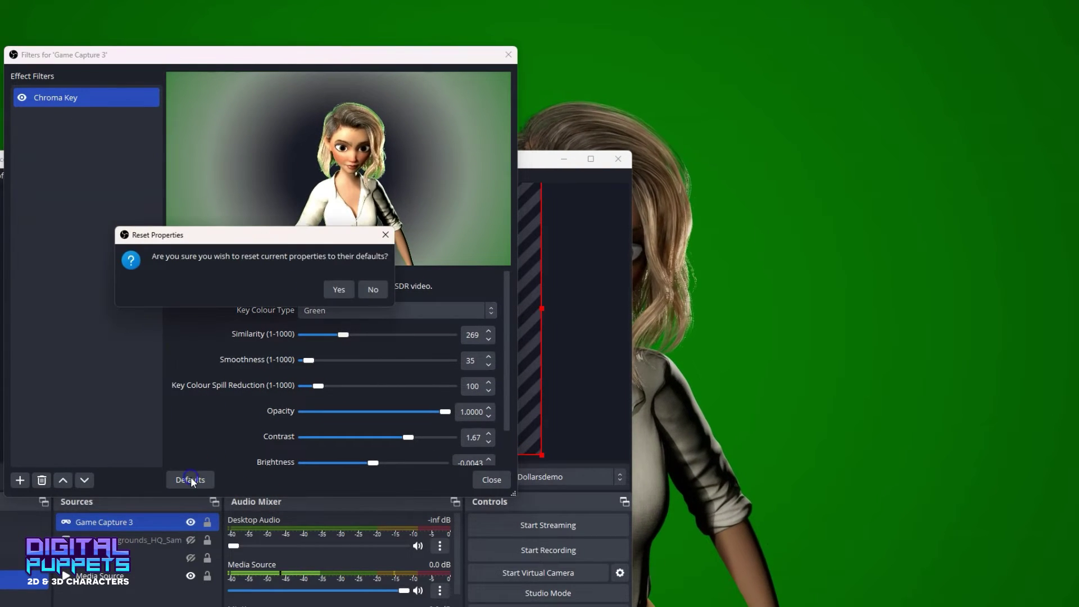
{"action": "left_click", "coordinate": [338, 288]}
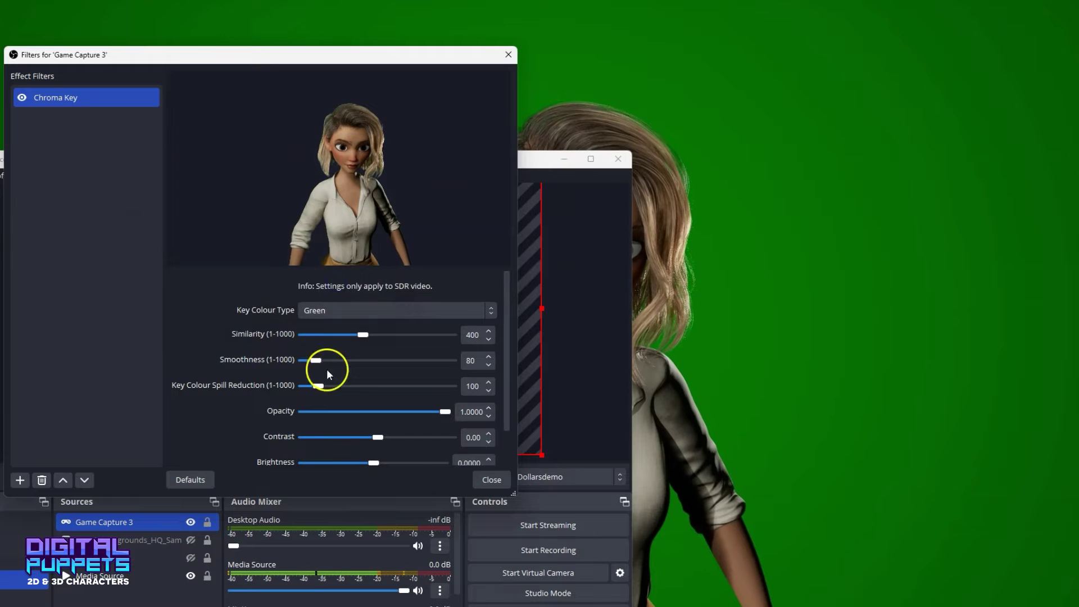
{"action": "left_click", "coordinate": [488, 480]}
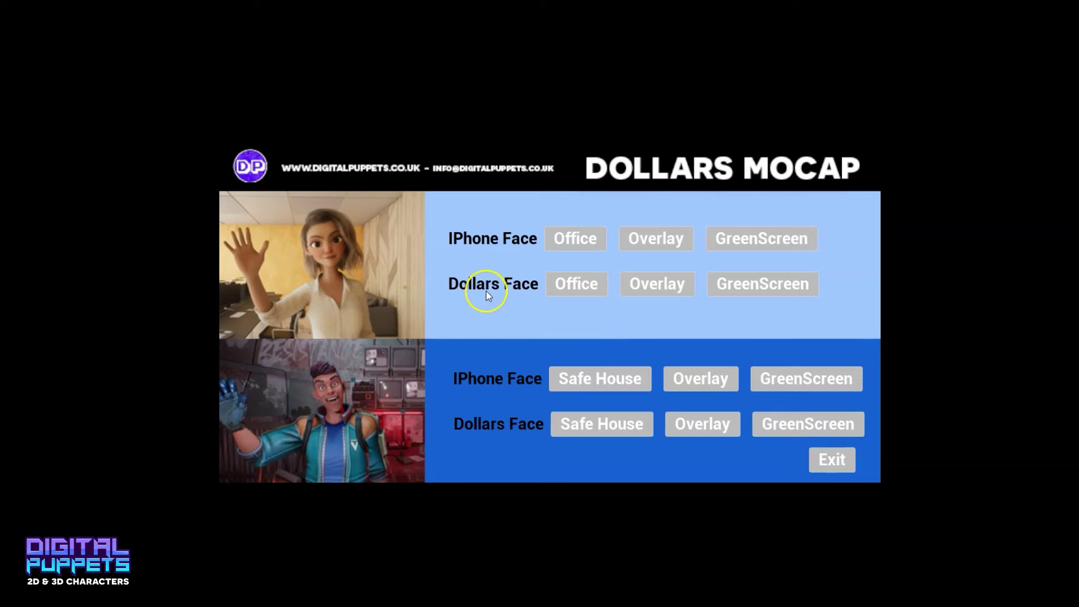
- Relaunch the office scene with Dollars face tracking and bring Dollars_MONO forward
{"action": "left_click", "coordinate": [583, 288]}
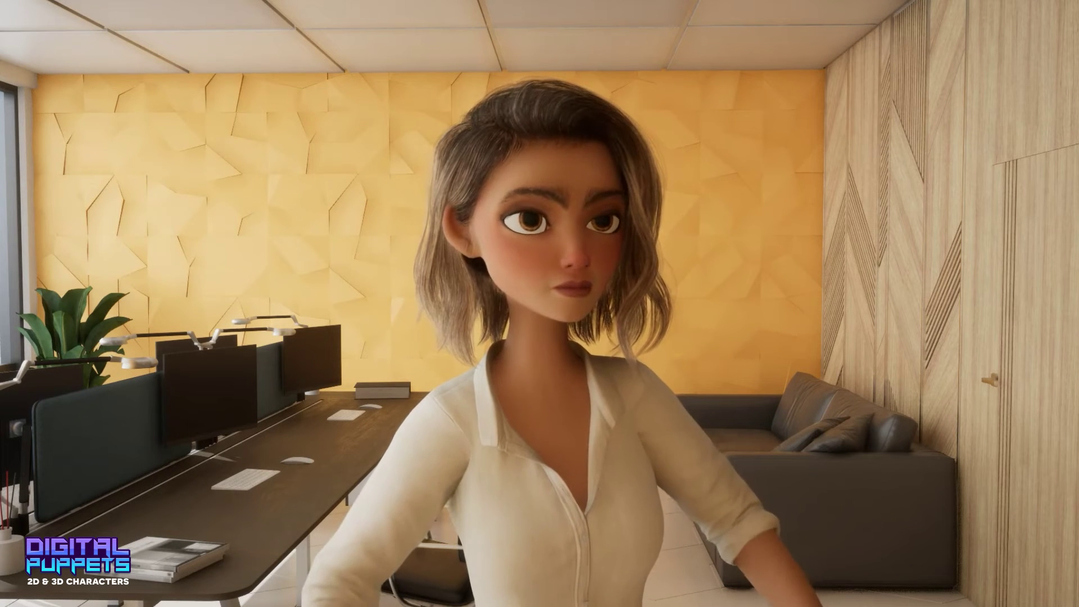
{"action": "key", "text": "alt+Tab"}
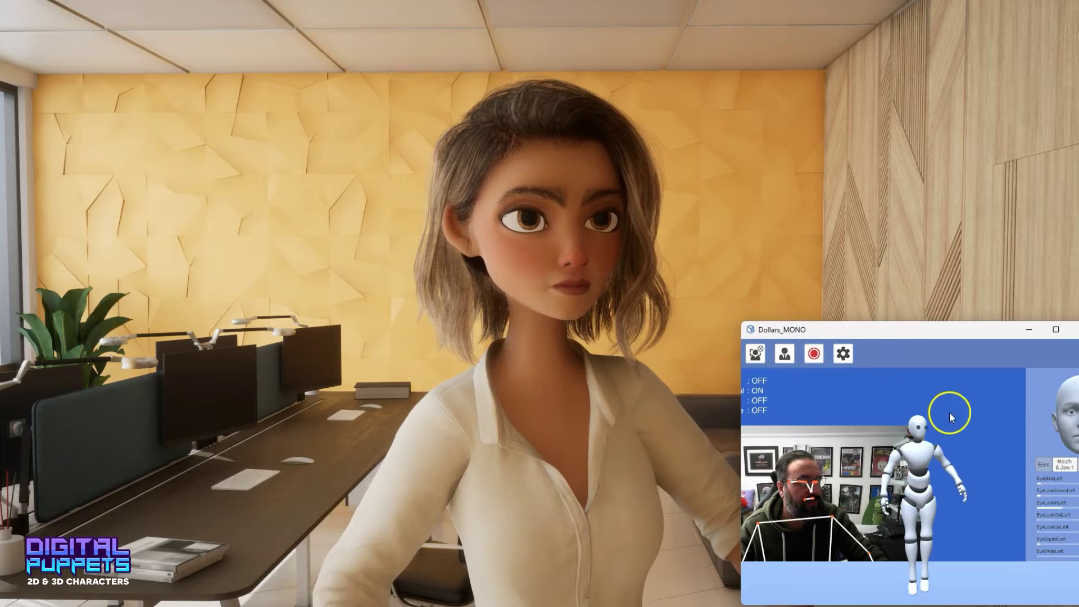
{"action": "left_click", "coordinate": [920, 413]}
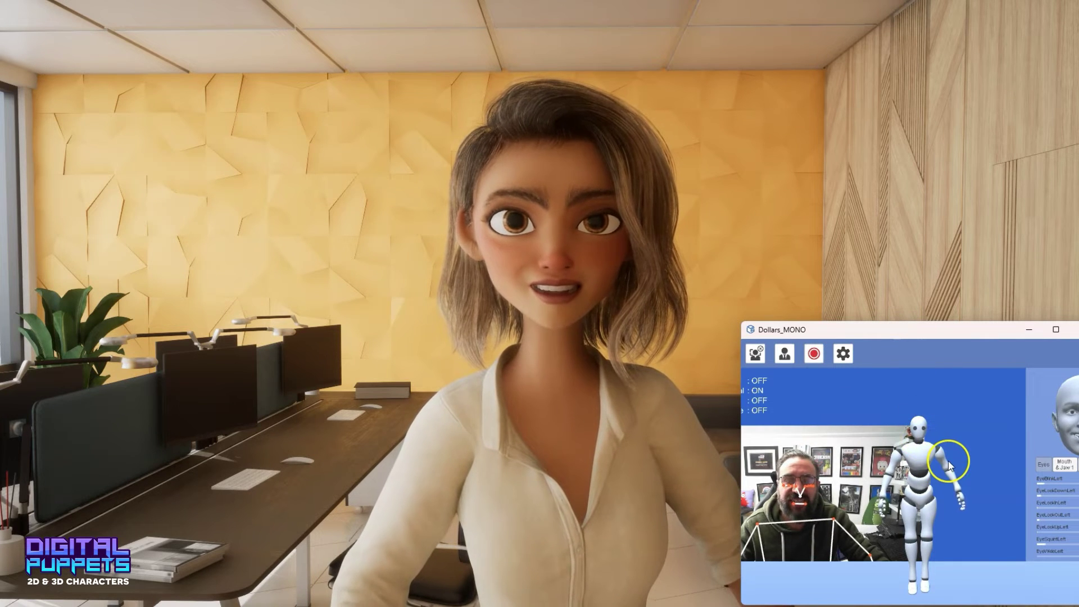
- Widen the Dollars_MONO window and shift it left until all labels and values fit
{"action": "left_click_drag", "start_coordinate": [995, 326], "coordinate": [969, 319]}
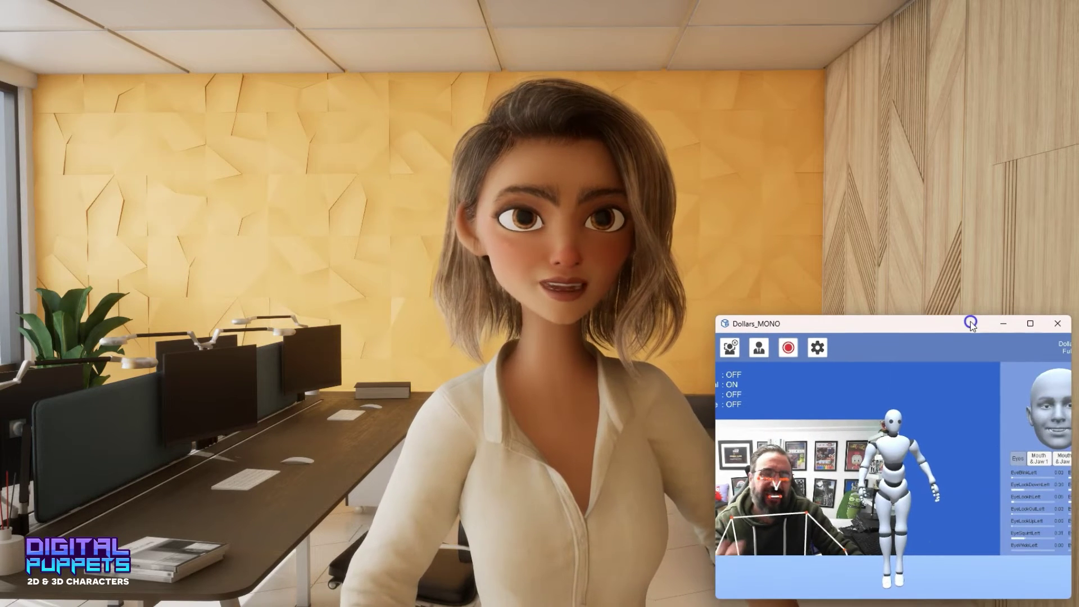
{"action": "left_click_drag", "start_coordinate": [1071, 426], "coordinate": [1078, 425]}
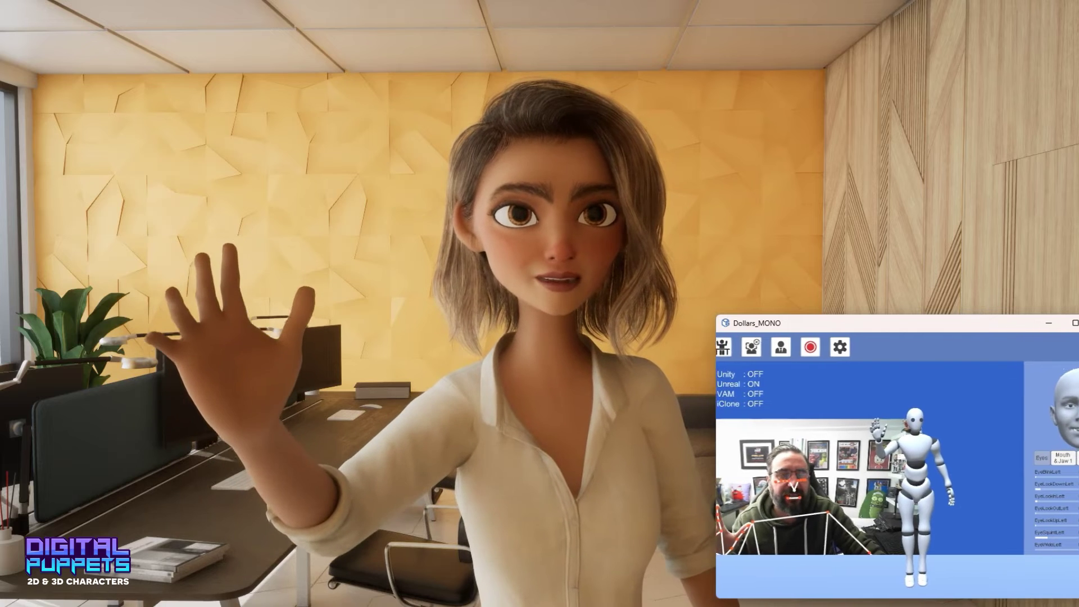
{"action": "left_click_drag", "start_coordinate": [910, 322], "coordinate": [850, 333]}
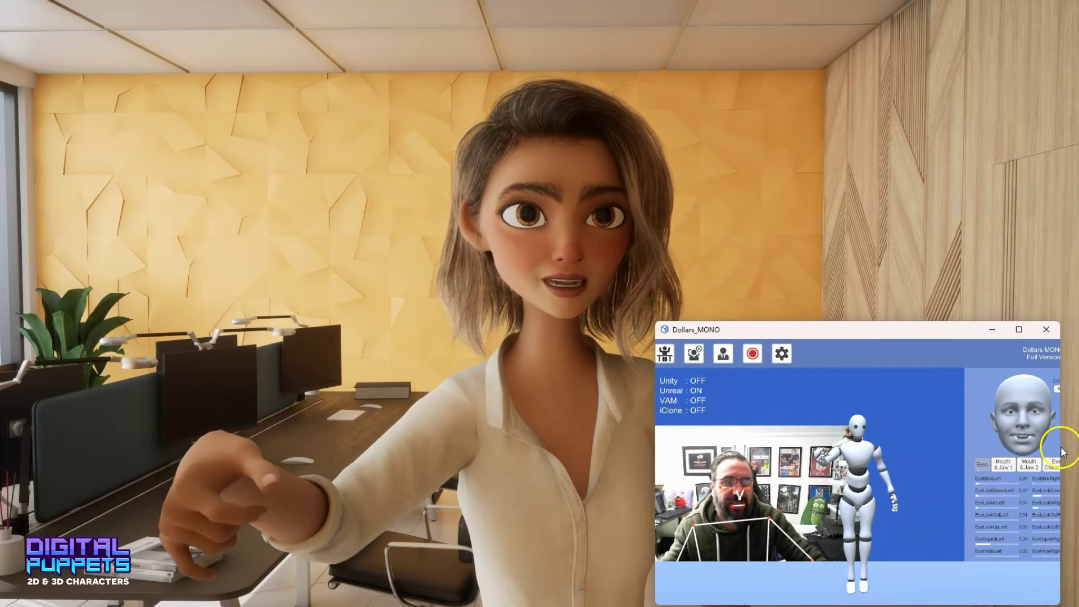
{"action": "left_click_drag", "start_coordinate": [1062, 451], "coordinate": [1078, 451]}
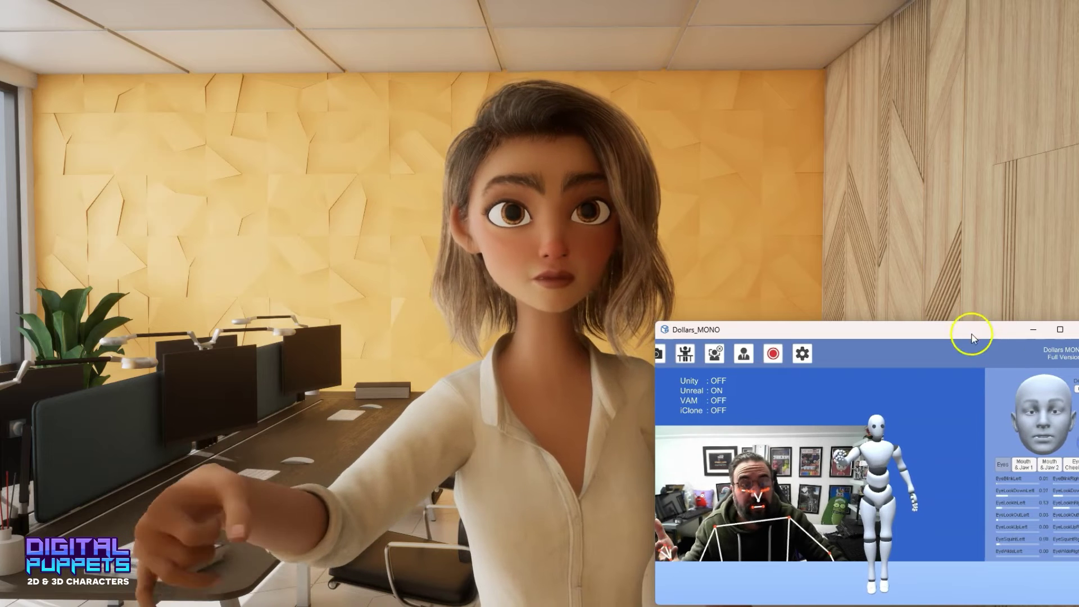
{"action": "left_click_drag", "start_coordinate": [974, 337], "coordinate": [906, 336]}
- Drag the Facial Capture Sensitivity slider lower in Dollars_MONO Options and close Options
{"action": "left_click", "coordinate": [736, 352]}
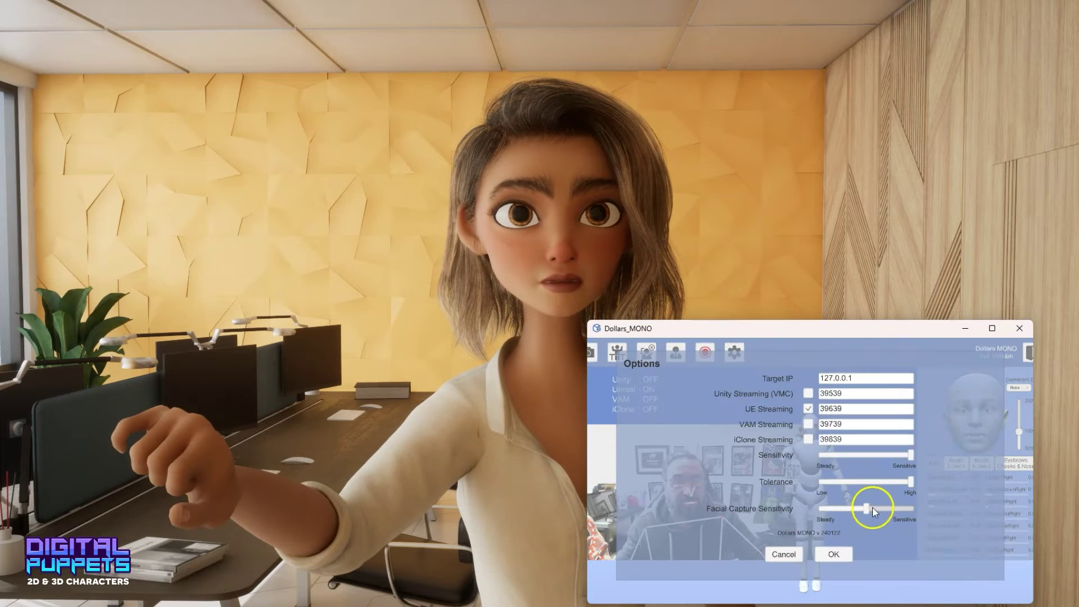
{"action": "left_click_drag", "start_coordinate": [867, 511], "coordinate": [846, 515]}
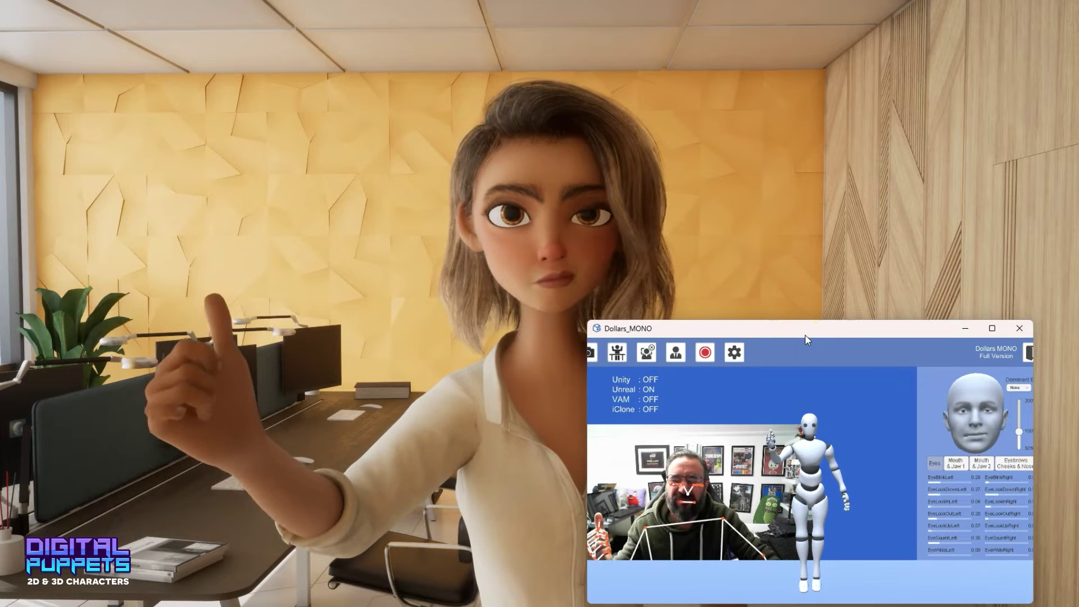
{"action": "left_click", "coordinate": [577, 385]}
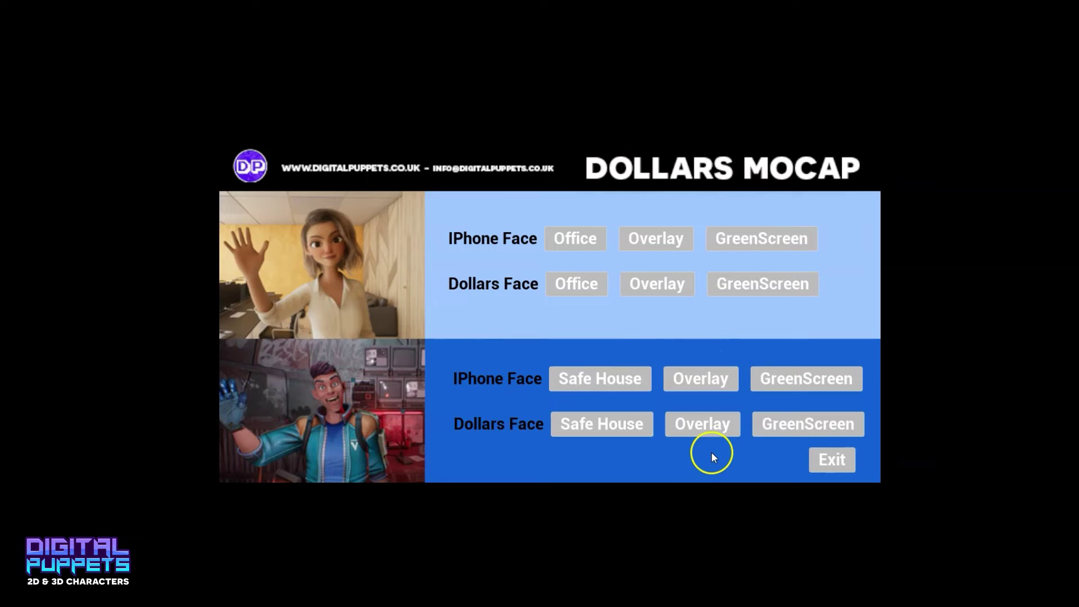
{"action": "left_click", "coordinate": [608, 422]}
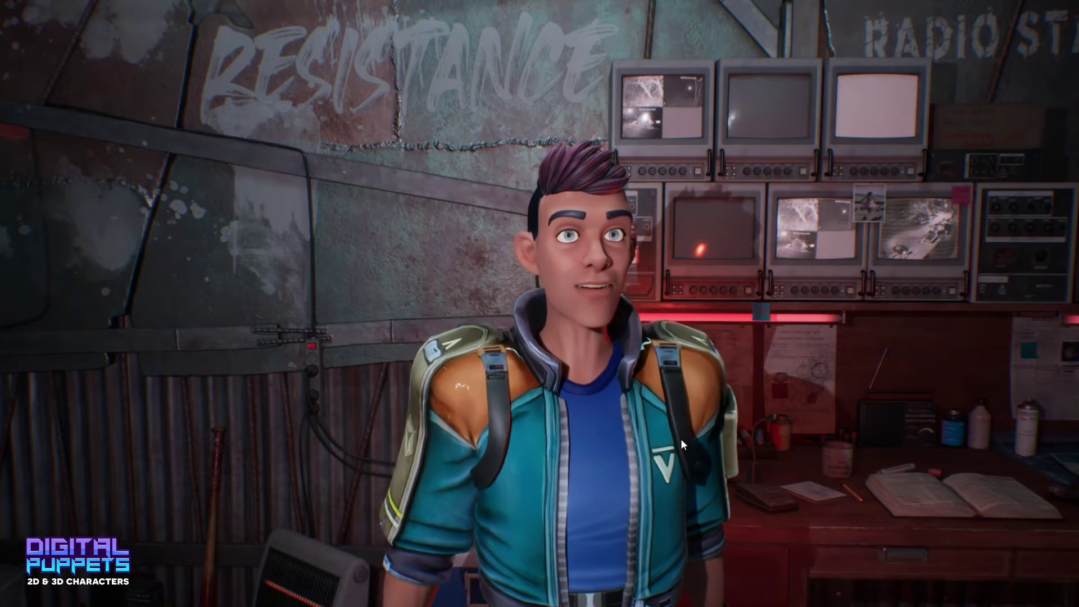
{"action": "mouse_move", "coordinate": [680, 438]}
{"action": "left_mouse_down"}
{"action": "mouse_move", "coordinate": [679, 420]}
{"action": "mouse_move", "coordinate": [726, 433]}
{"action": "left_mouse_up"}
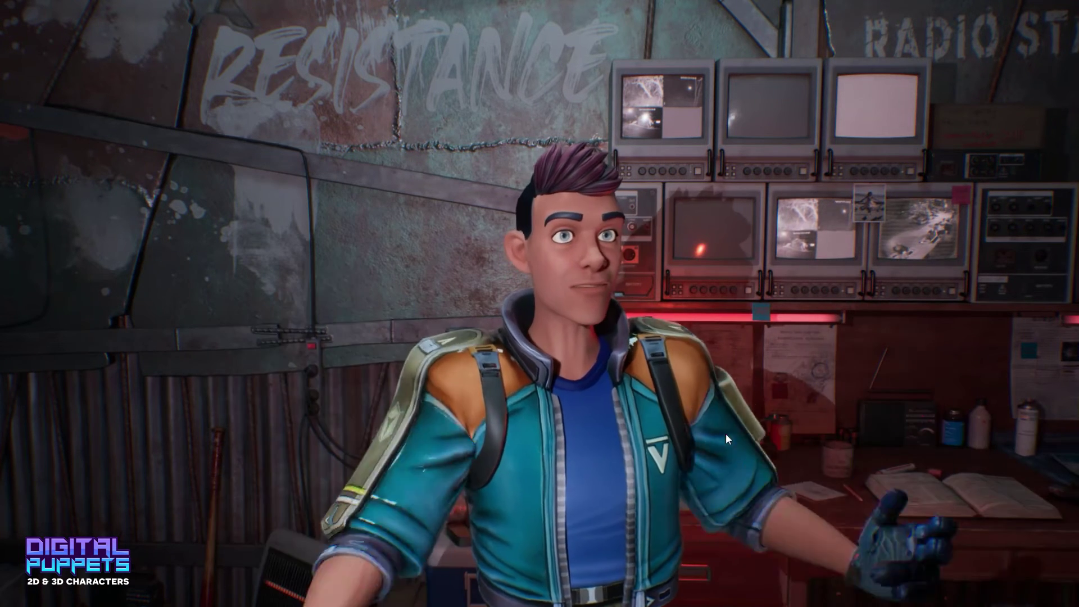
{"action": "left_click", "coordinate": [699, 404]}
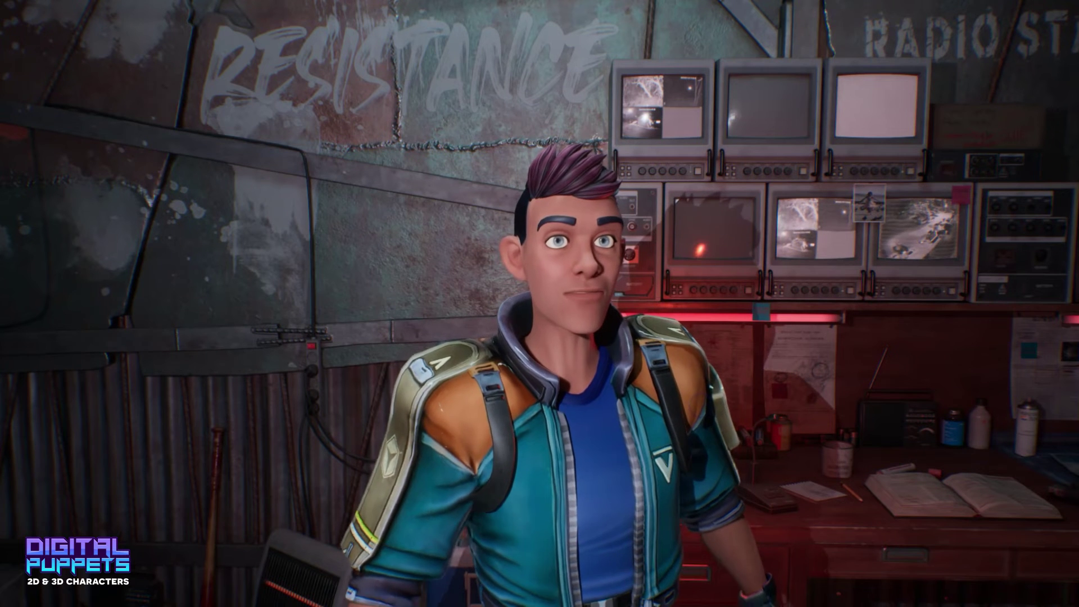
{"action": "left_click", "coordinate": [639, 346]}
{"action": "key", "text": "Escape"}
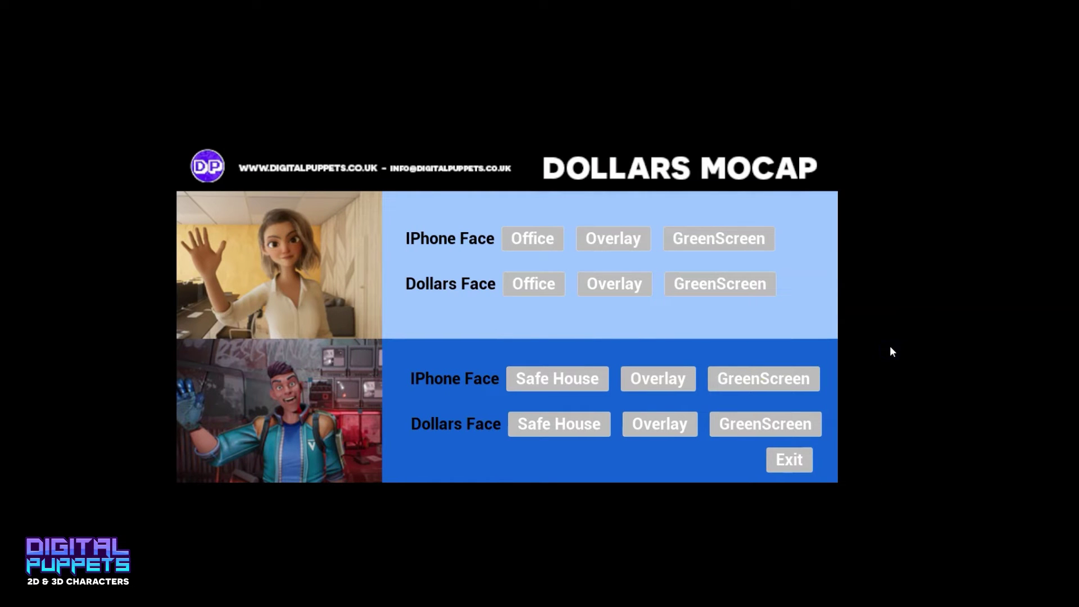
- Switch the demo menu to windowed mode and move it aside over the build folder
{"action": "left_click", "coordinate": [898, 305]}
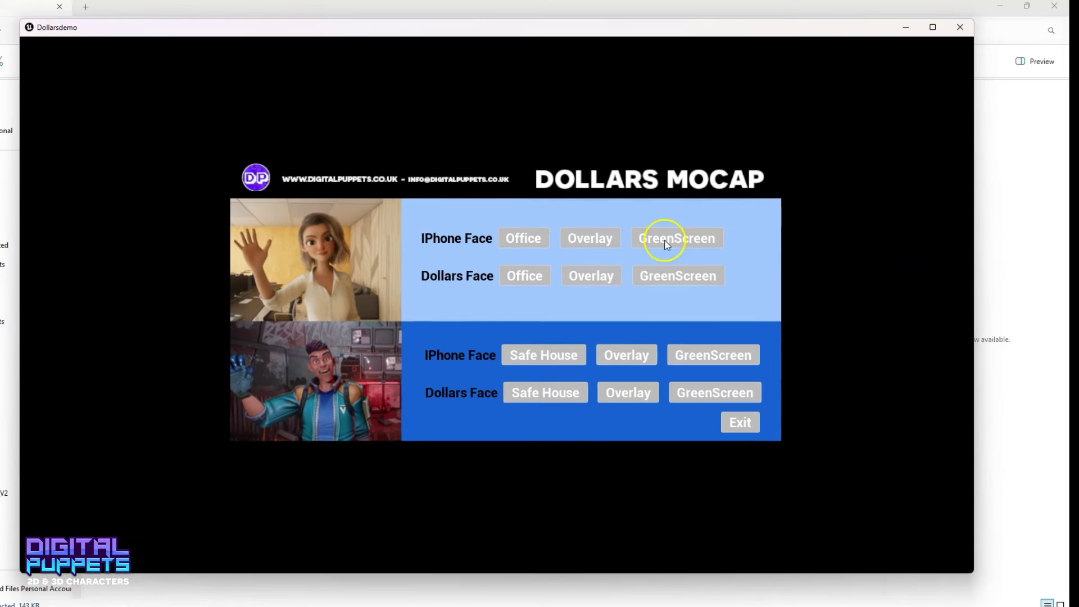
{"action": "left_click", "coordinate": [719, 238]}
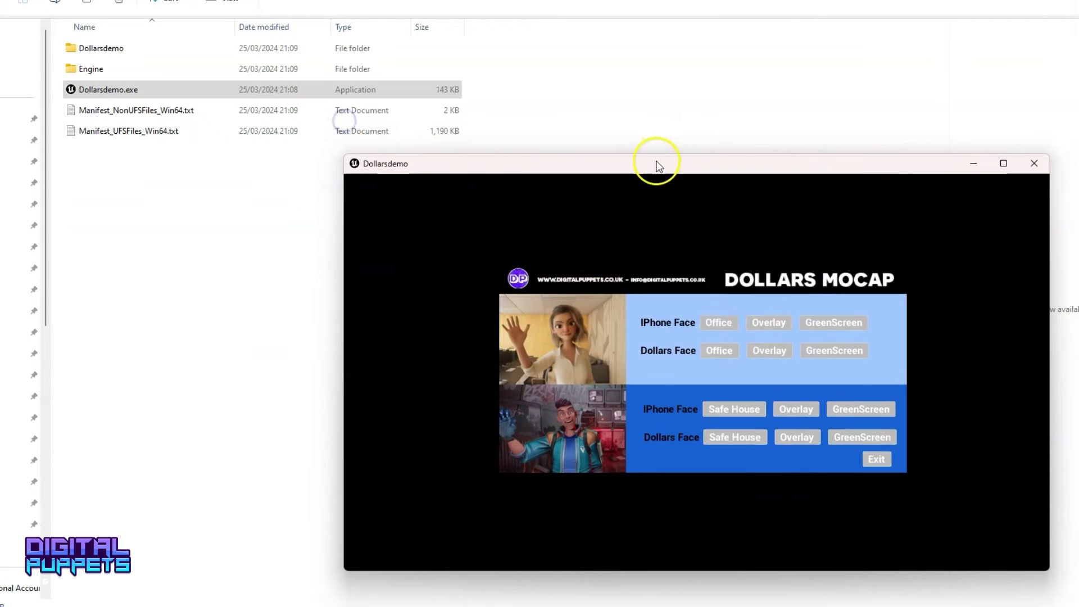
{"action": "left_click_drag", "start_coordinate": [658, 167], "coordinate": [722, 182]}
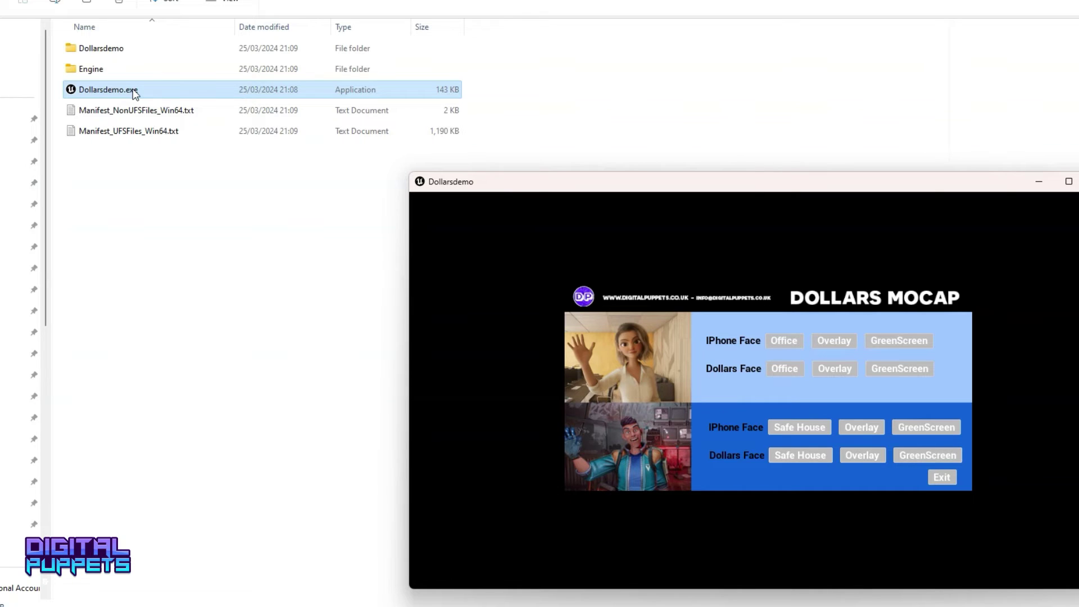
- Browse Engine > Extras > Redist > en-us and select UEPrereqSetup_x64.exe
{"action": "left_click", "coordinate": [91, 73]}
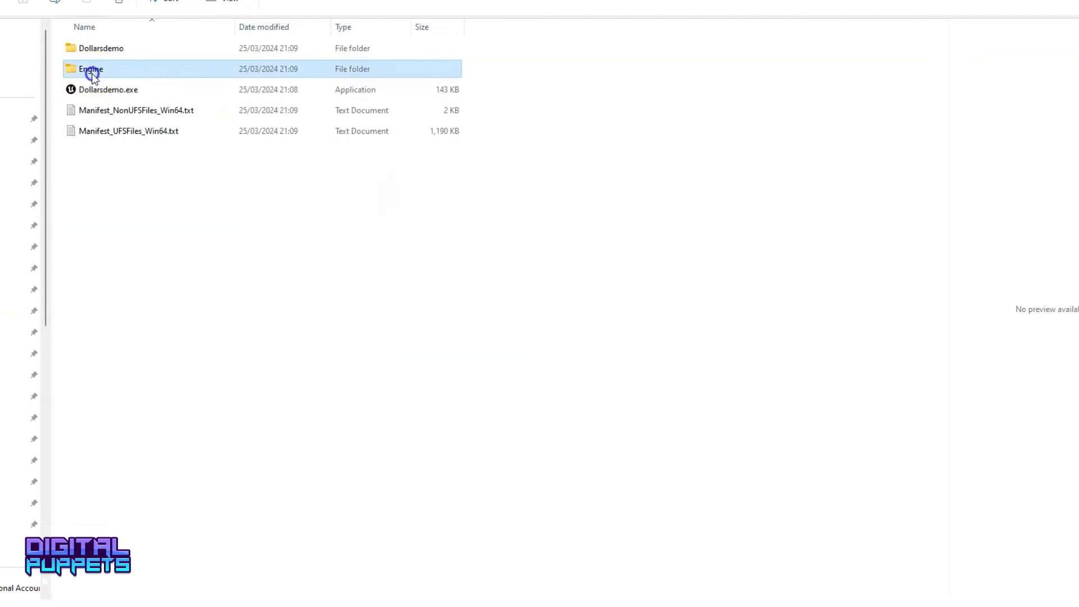
{"action": "double_click", "coordinate": [92, 73]}
{"action": "double_click", "coordinate": [104, 88]}
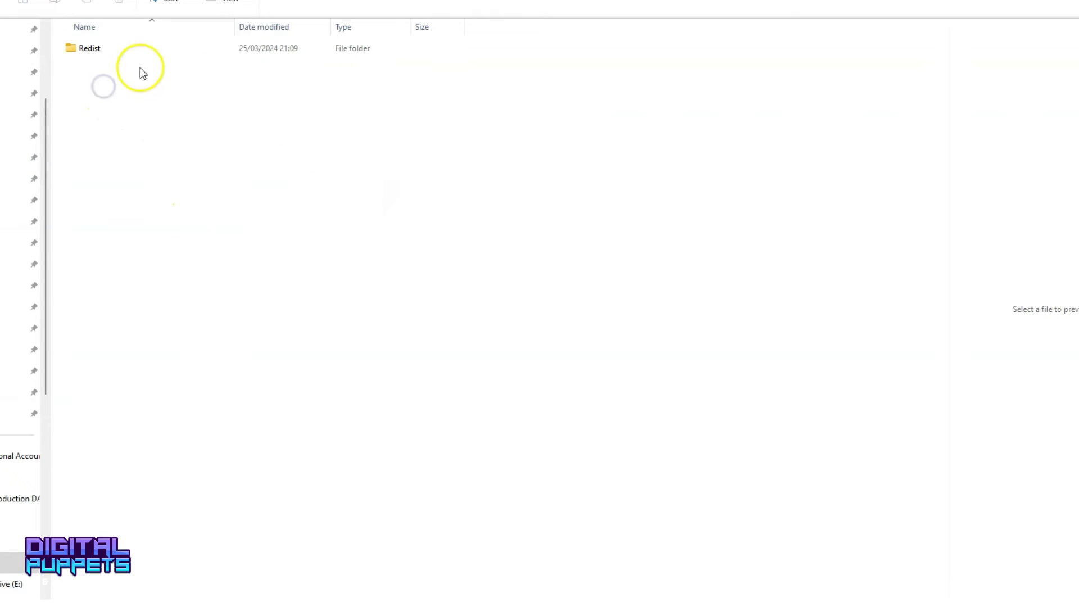
{"action": "double_click", "coordinate": [93, 50]}
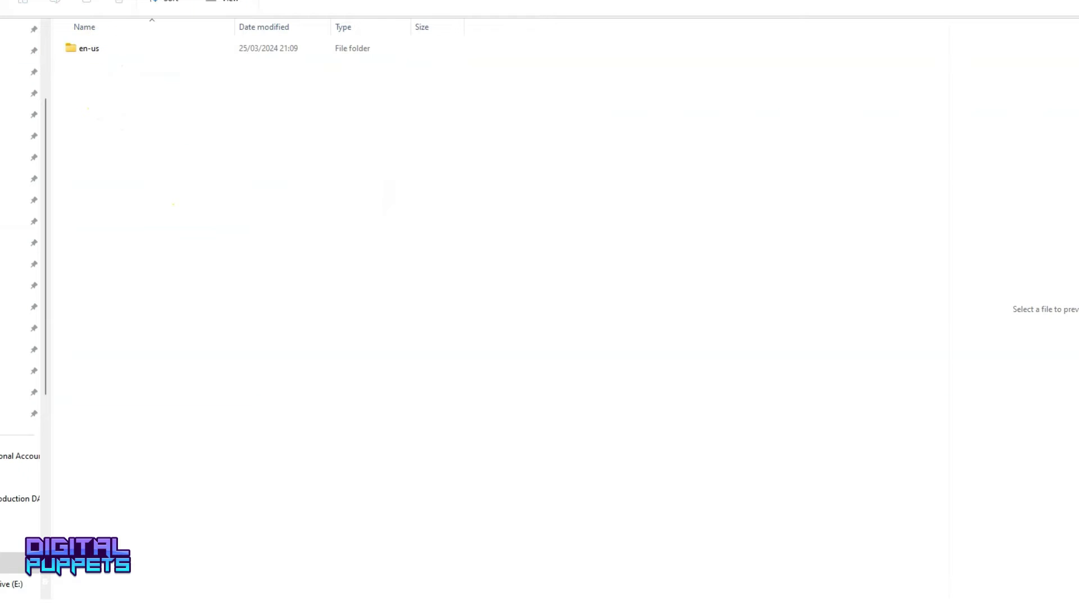
{"action": "double_click", "coordinate": [130, 56]}
{"action": "left_click", "coordinate": [228, 48]}
{"action": "left_click", "coordinate": [87, 56]}
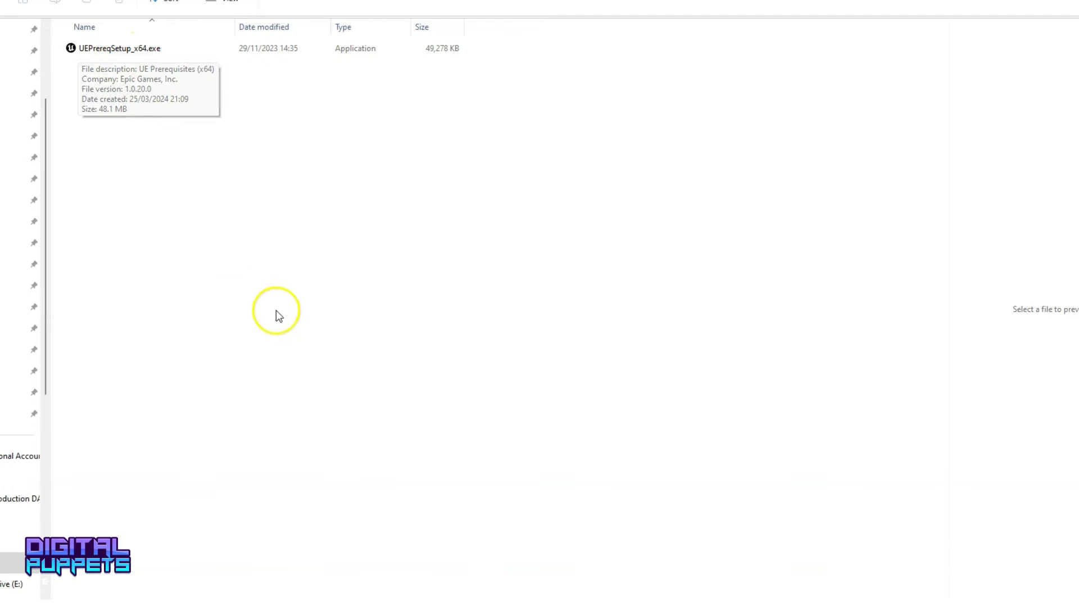
- Clear the selection and return to the build's top folder
{"action": "left_click", "coordinate": [269, 277]}
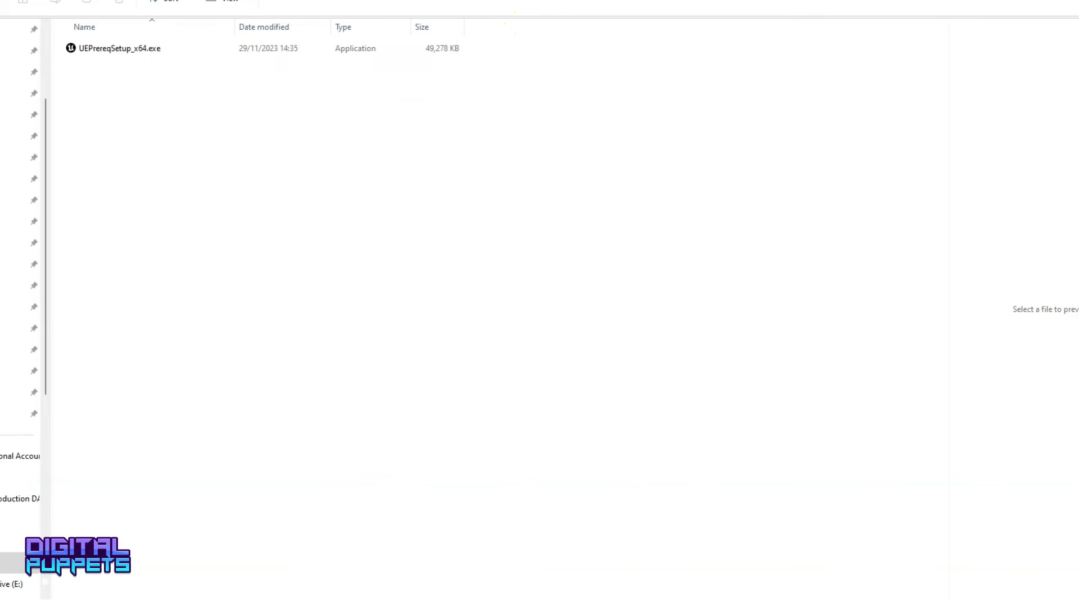
{"action": "left_click", "coordinate": [520, 2]}
{"action": "right_click", "coordinate": [157, 198]}
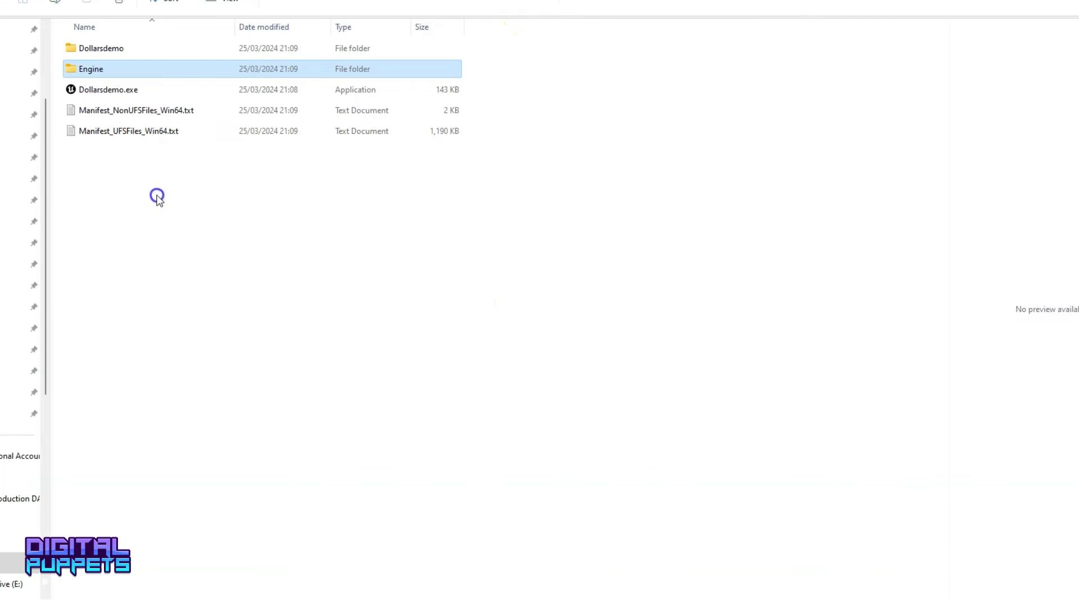
- Run Dollarsdemo.exe from the build folder to open the DOLLARS MOCAP menu window
{"action": "double_click", "coordinate": [140, 90]}
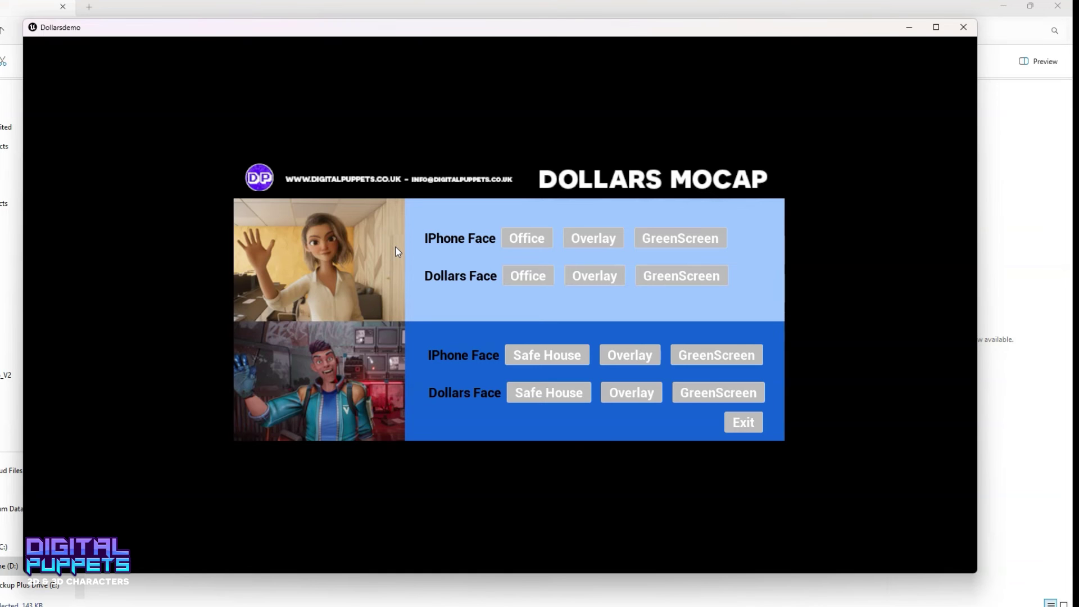
- Enlarge the demo window and place the Dollars_MONO tracking window up-right over the scene
{"action": "mouse_move", "coordinate": [612, 31]}
{"action": "left_mouse_down"}
{"action": "mouse_move", "coordinate": [532, 29]}
{"action": "mouse_move", "coordinate": [597, 24]}
{"action": "left_mouse_up"}
{"action": "left_click_drag", "start_coordinate": [959, 554], "coordinate": [1068, 604]}
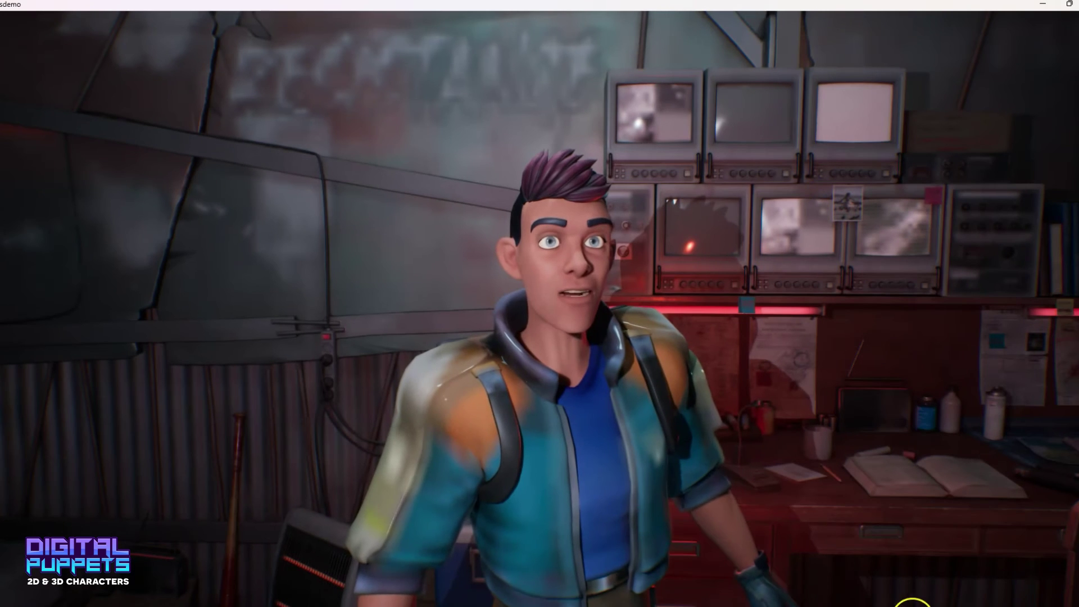
{"action": "key", "text": "alt+Tab"}
{"action": "left_click_drag", "start_coordinate": [866, 323], "coordinate": [922, 314]}
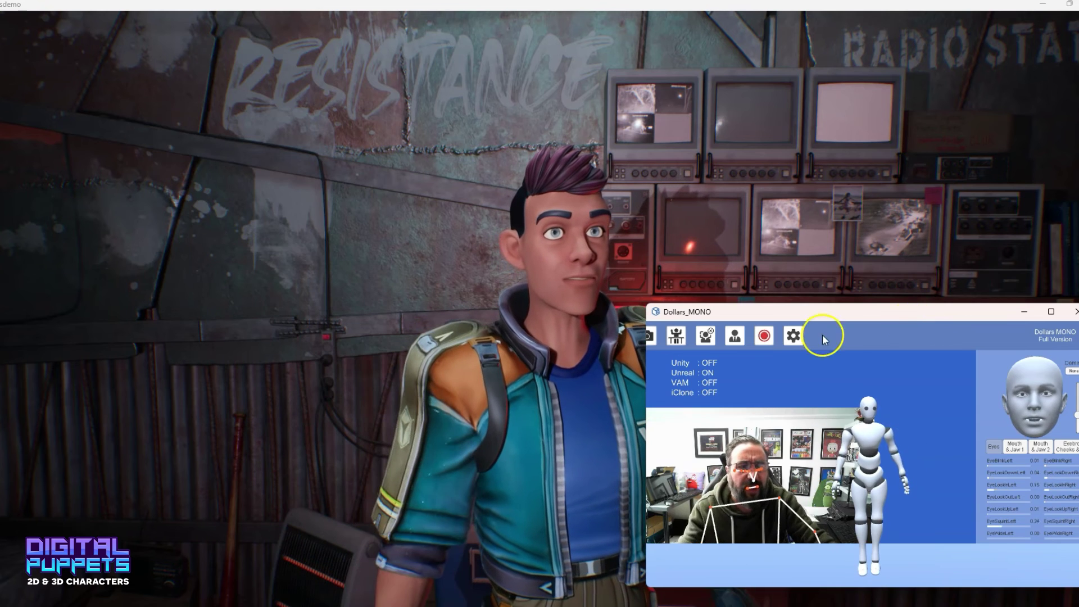
- Check the Dollars_MONO tracking options, confirm them, and bring the Safe House scene back in front
{"action": "left_click", "coordinate": [793, 336]}
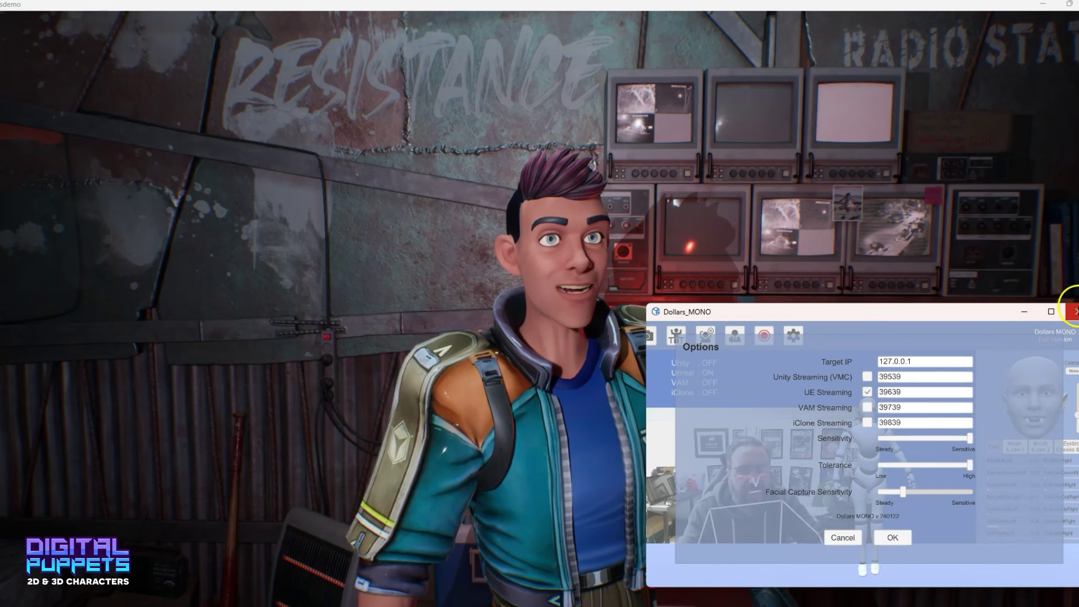
{"action": "left_click", "coordinate": [892, 537]}
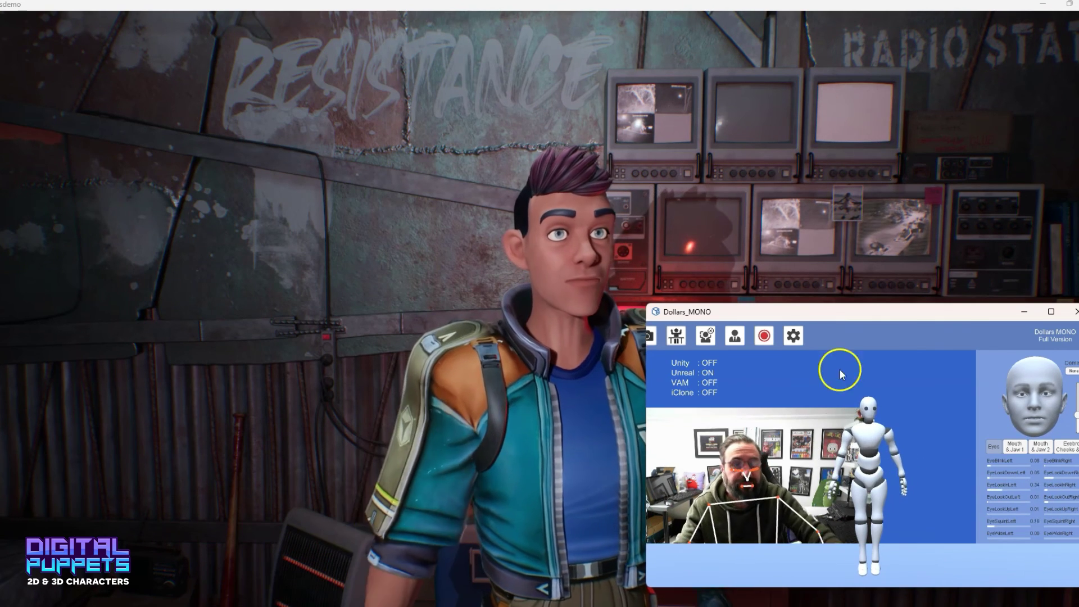
{"action": "left_click", "coordinate": [817, 251]}
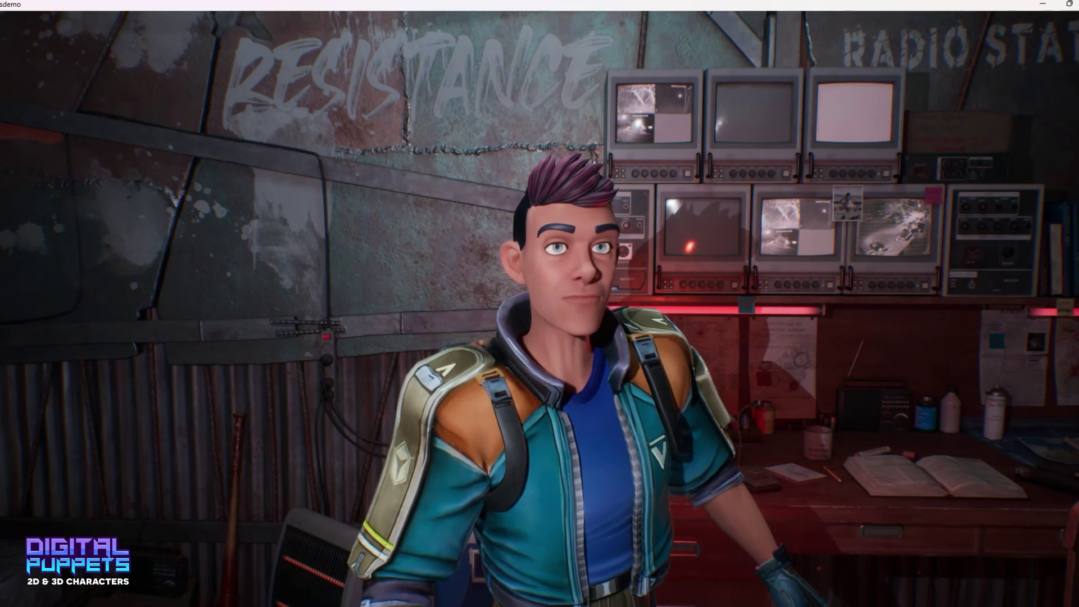